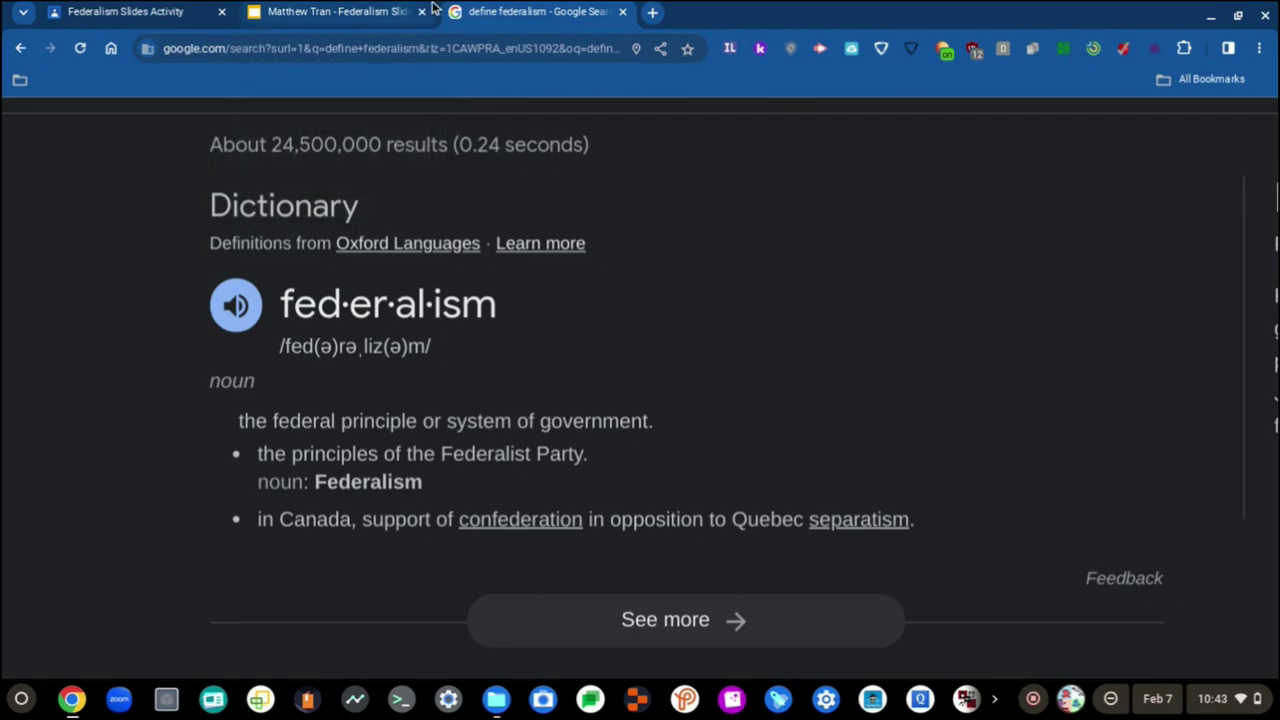
- Switch to the Federalism Slides Activity presentation and begin the answer in slide 1's box with "Federalism"
click(338, 11)
click(517, 8)
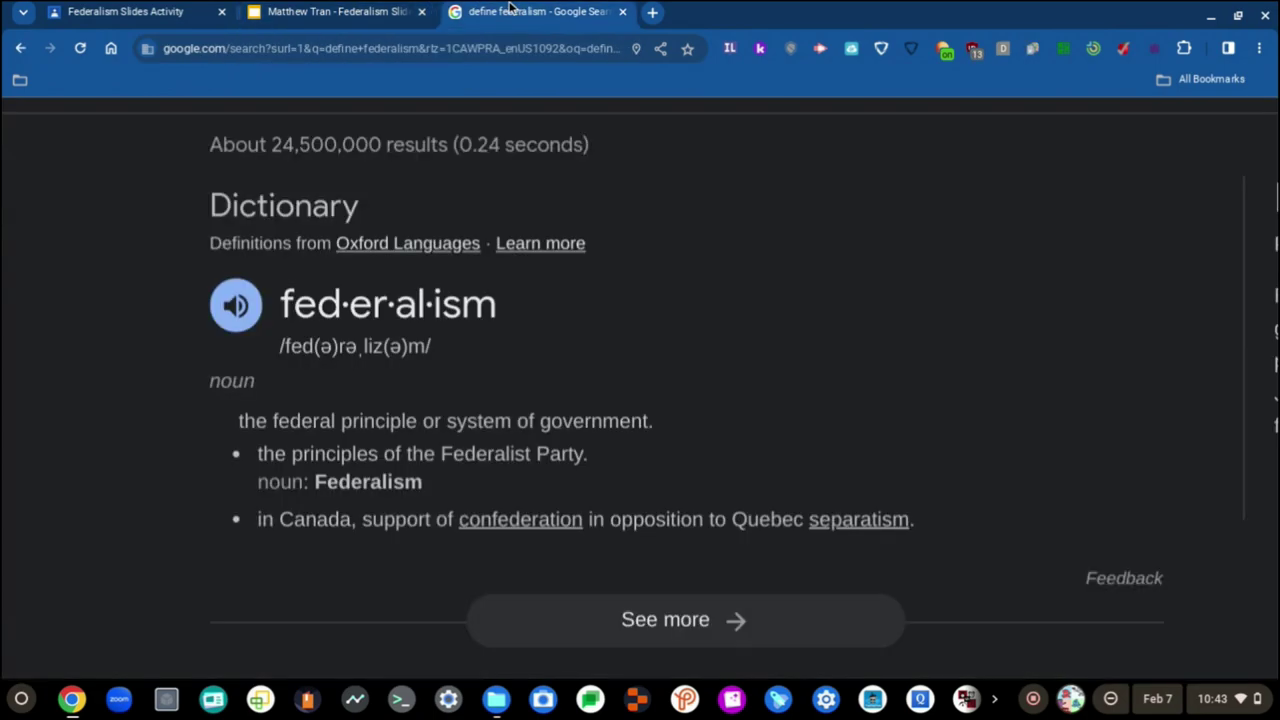
click(343, 11)
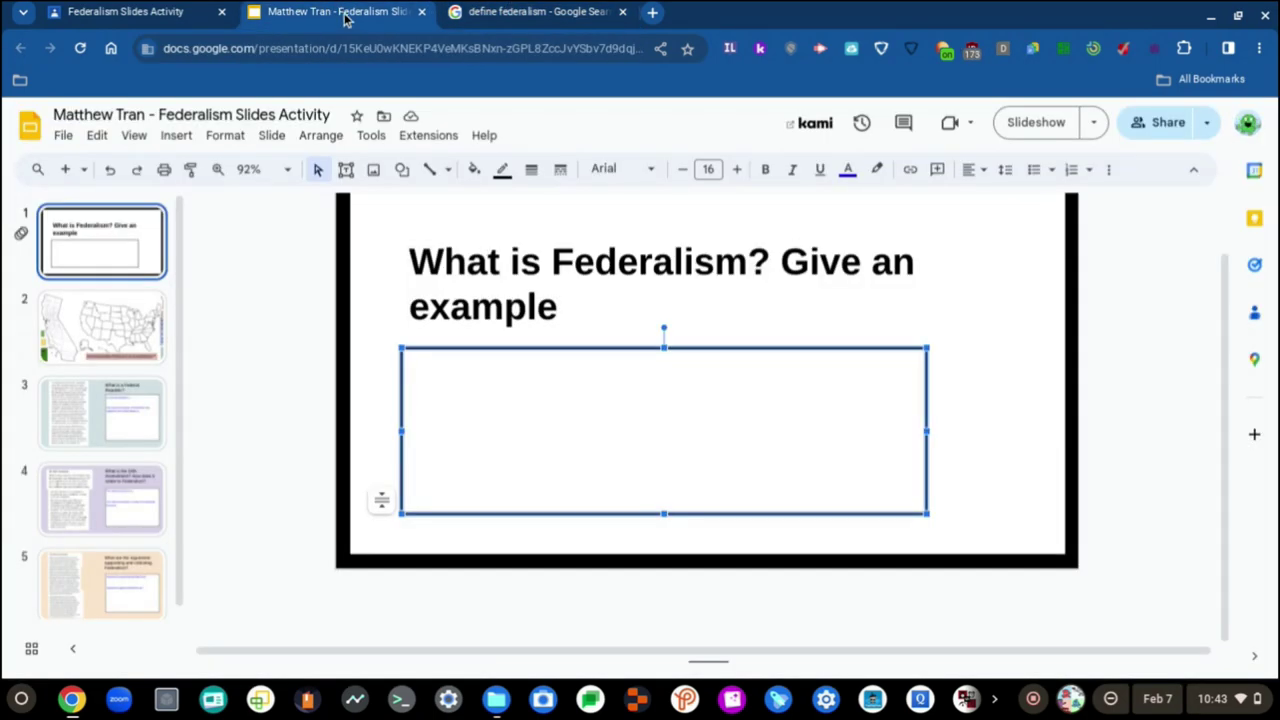
text(Federalism)
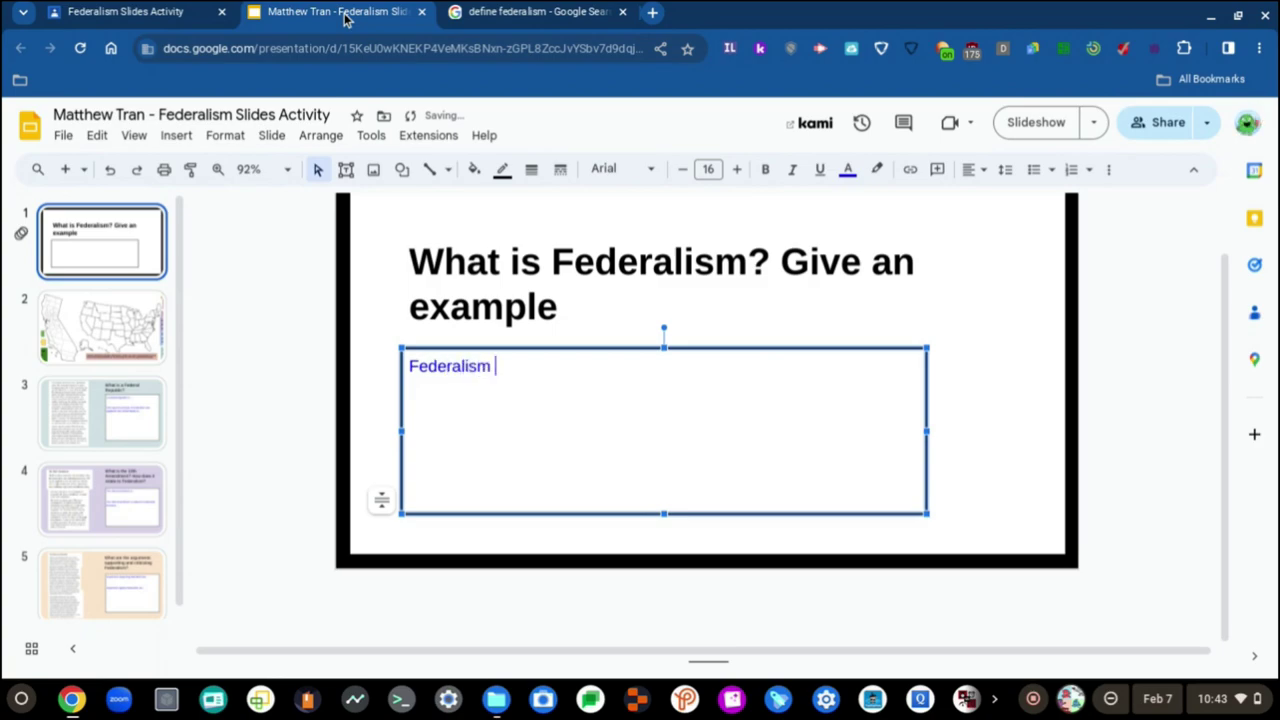
- In the Google search results, expand the related question "What is a simple definition of federalism?" to read its answer
click(445, 10)
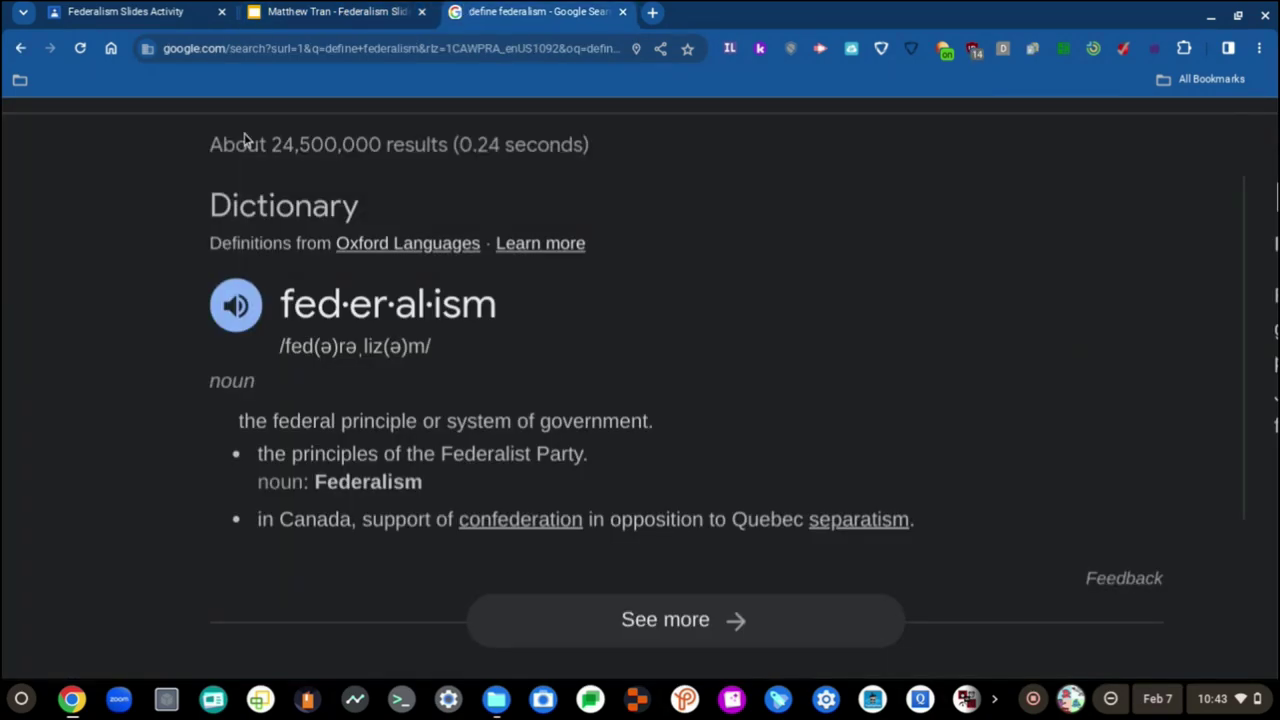
scroll(152, 188, down, 5)
click(281, 312)
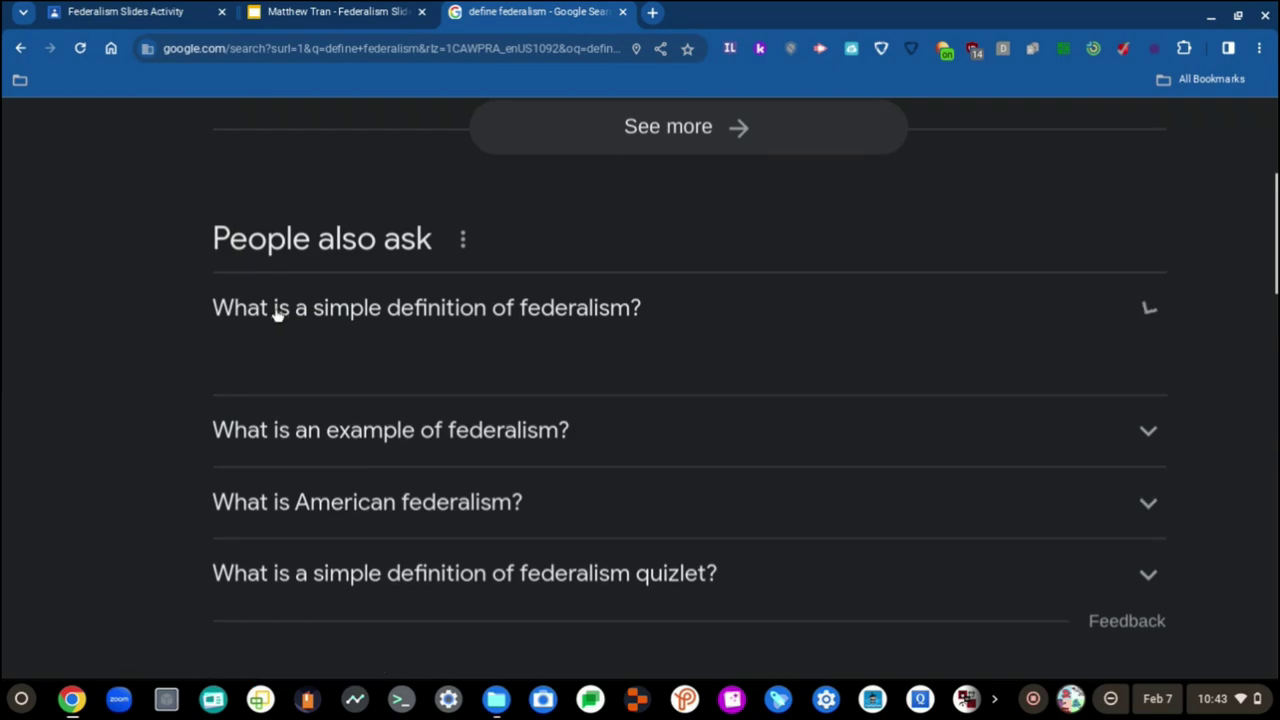
key(ctrl+minus)
key(ctrl+minus)
key(ctrl+minus)
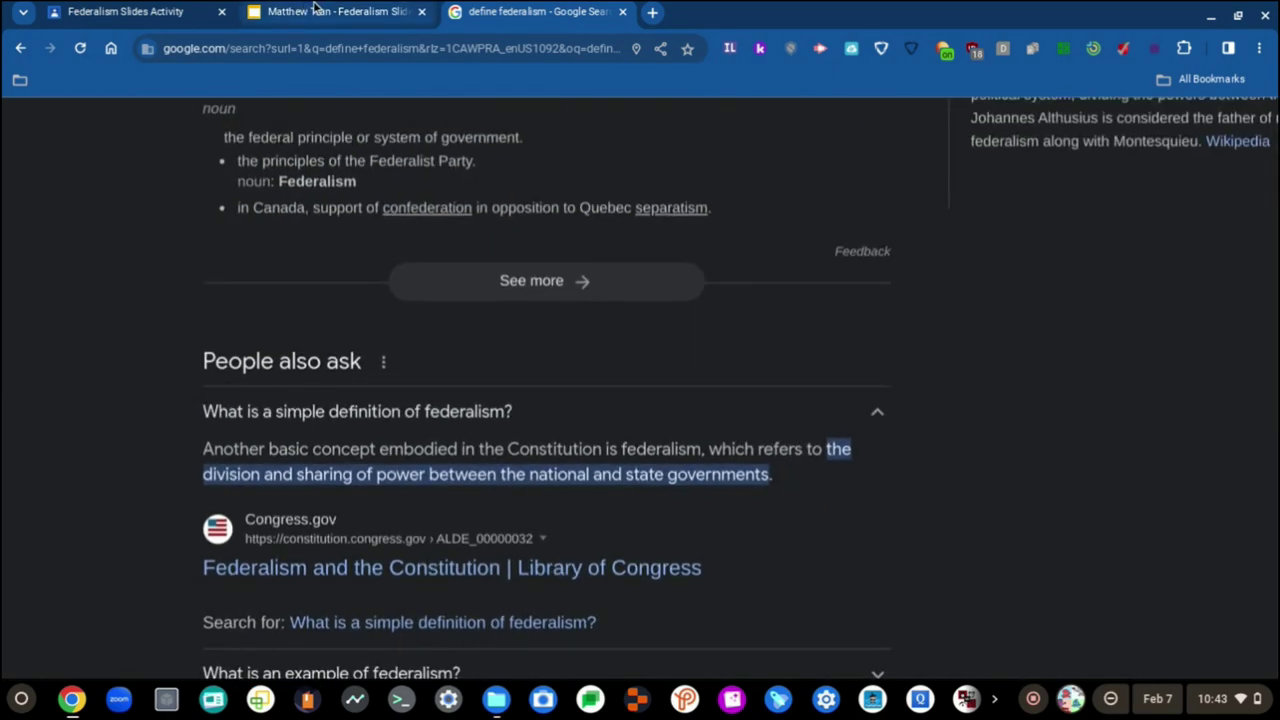
- Return to the slides and continue the answer with "is the division and sharing power", rechecking the definition in the search results
click(312, 12)
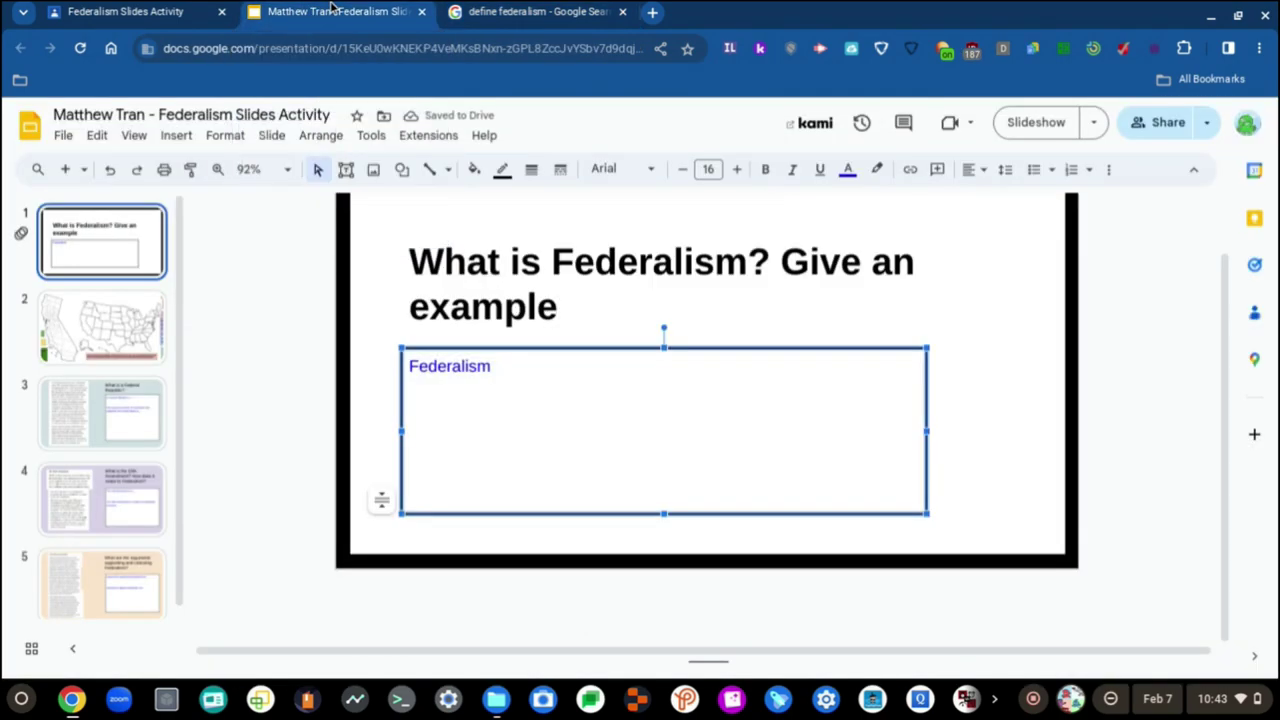
text(is the d)
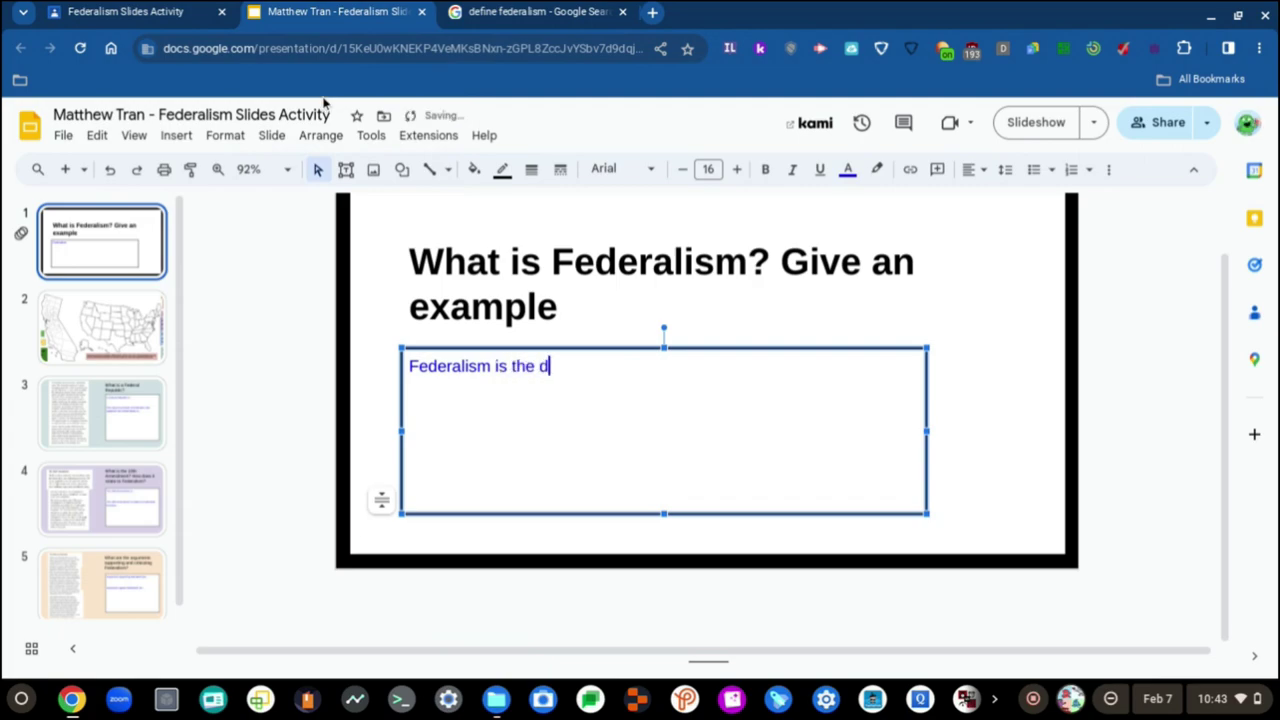
text(ivision and )
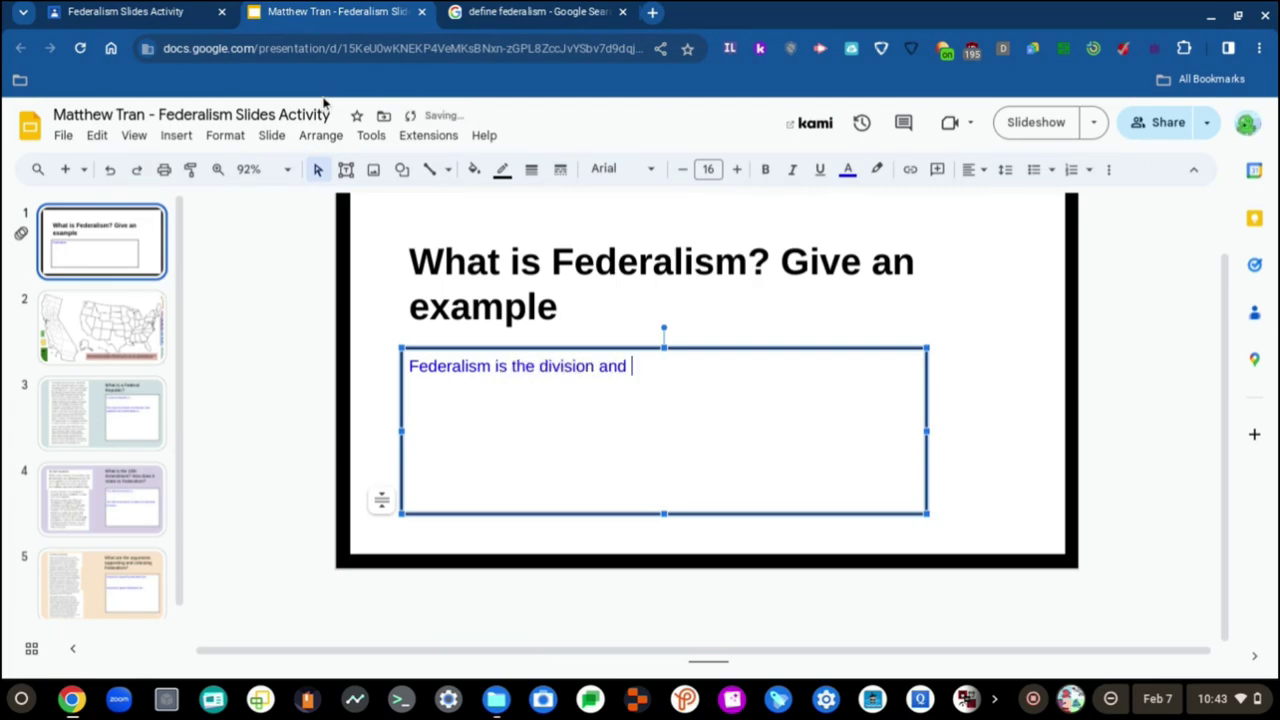
text(sharing power)
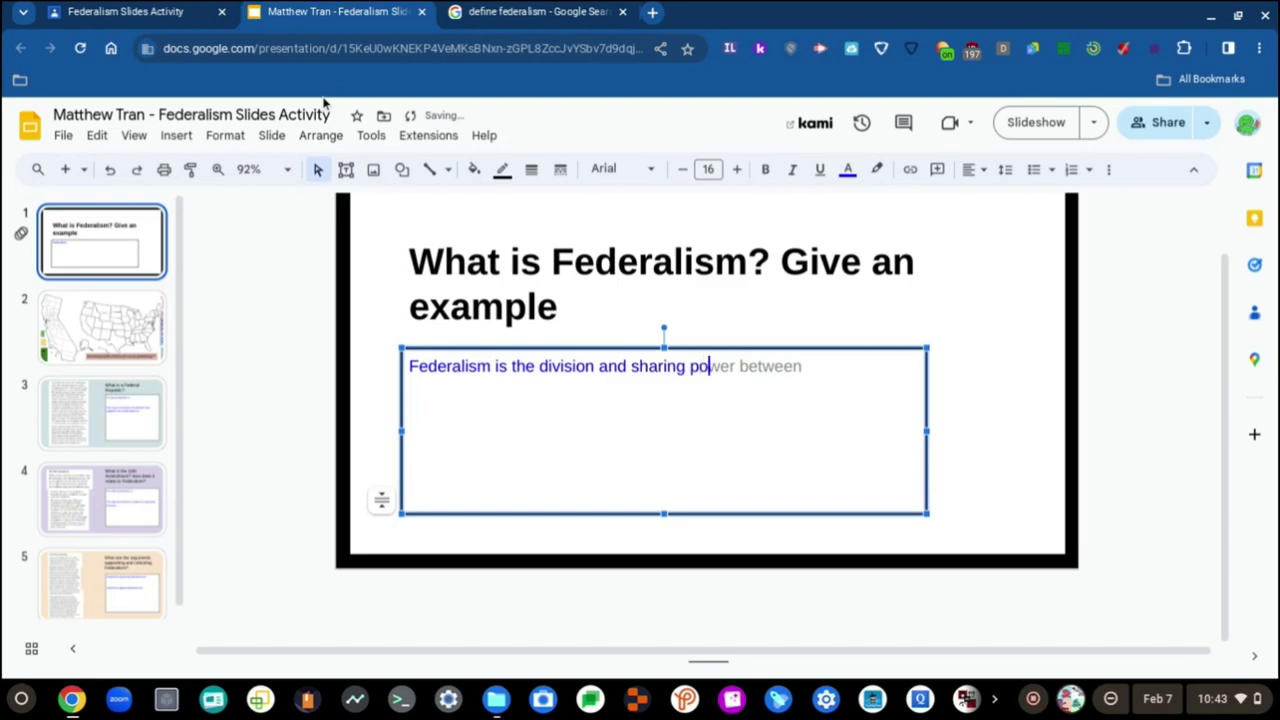
click(478, 10)
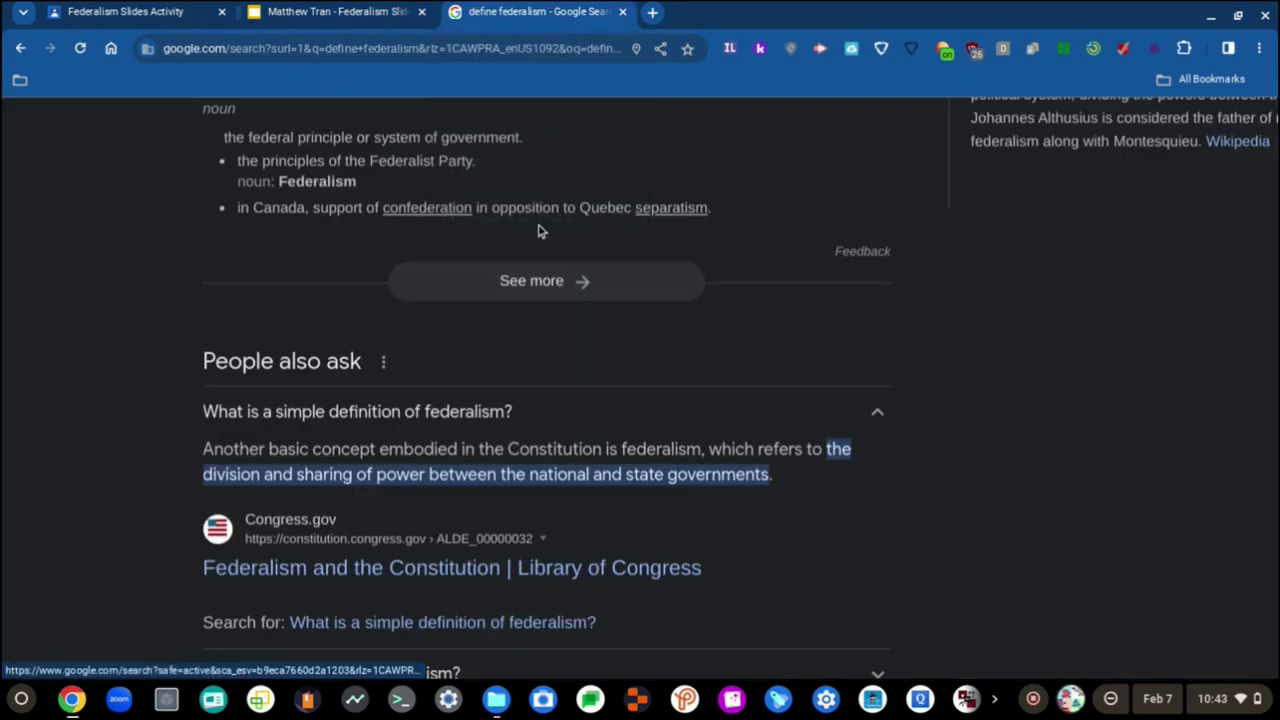
click(398, 10)
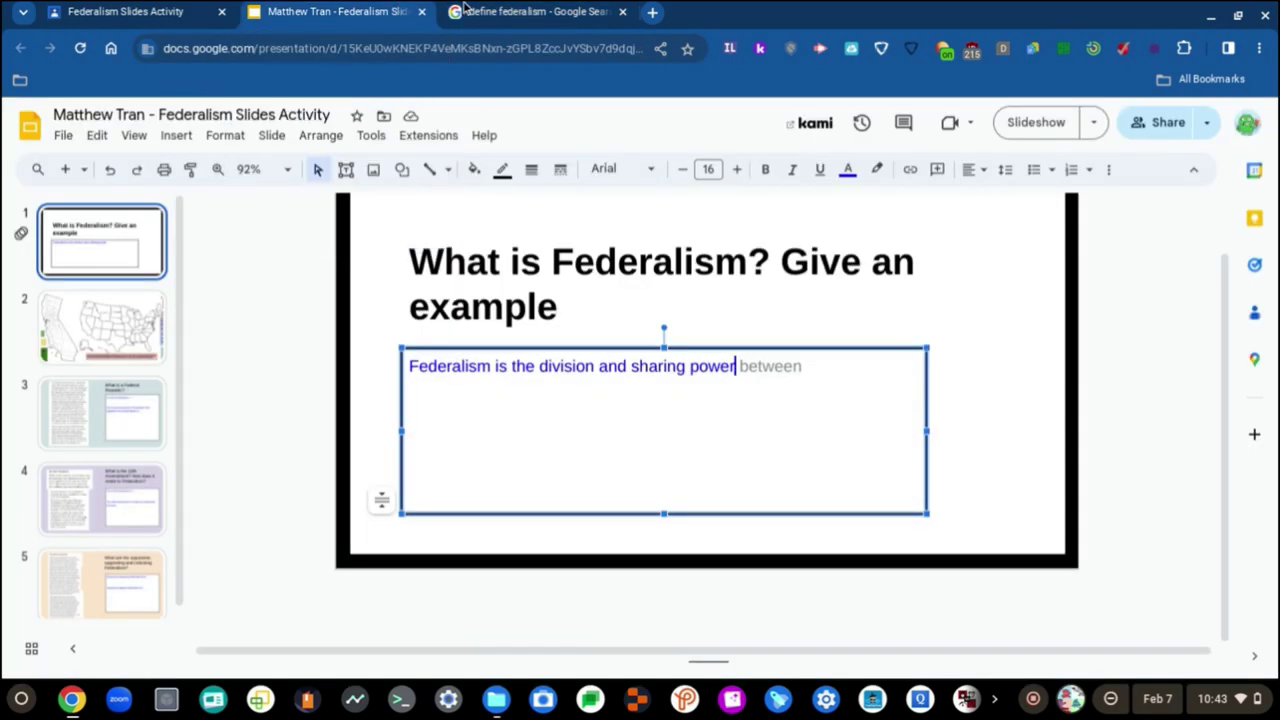
click(560, 10)
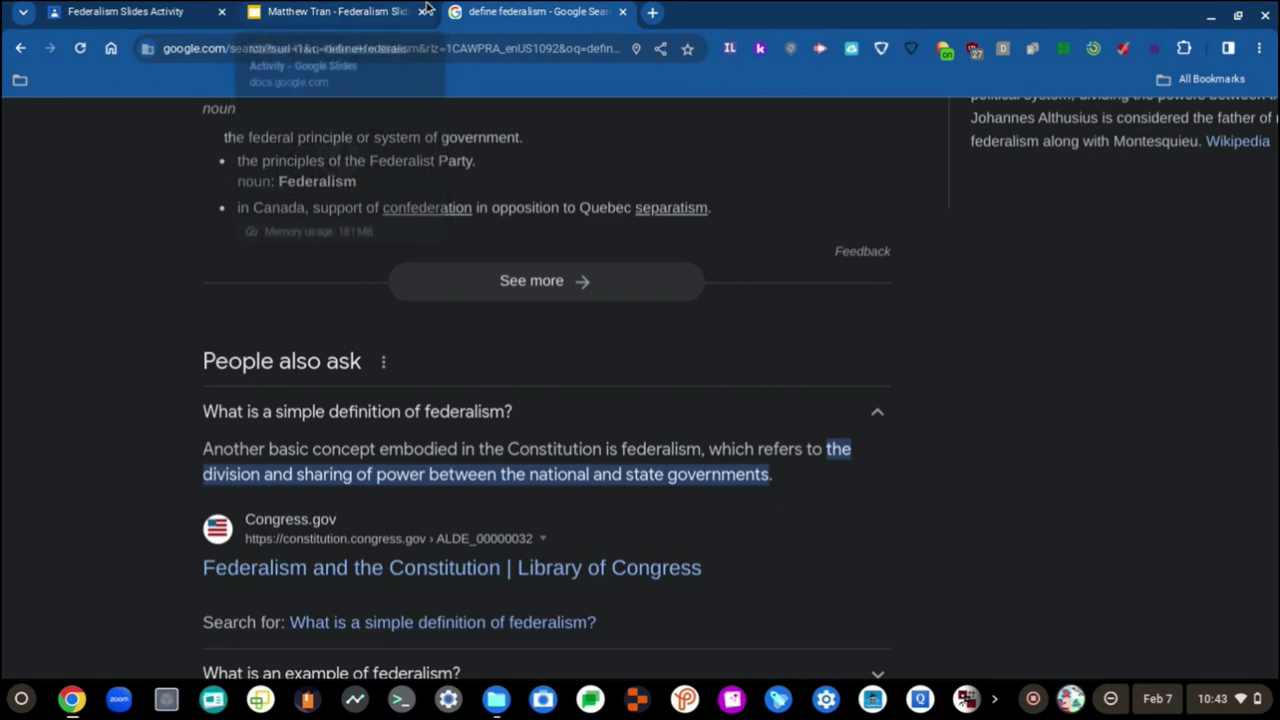
click(353, 9)
text(on and sharing power o)
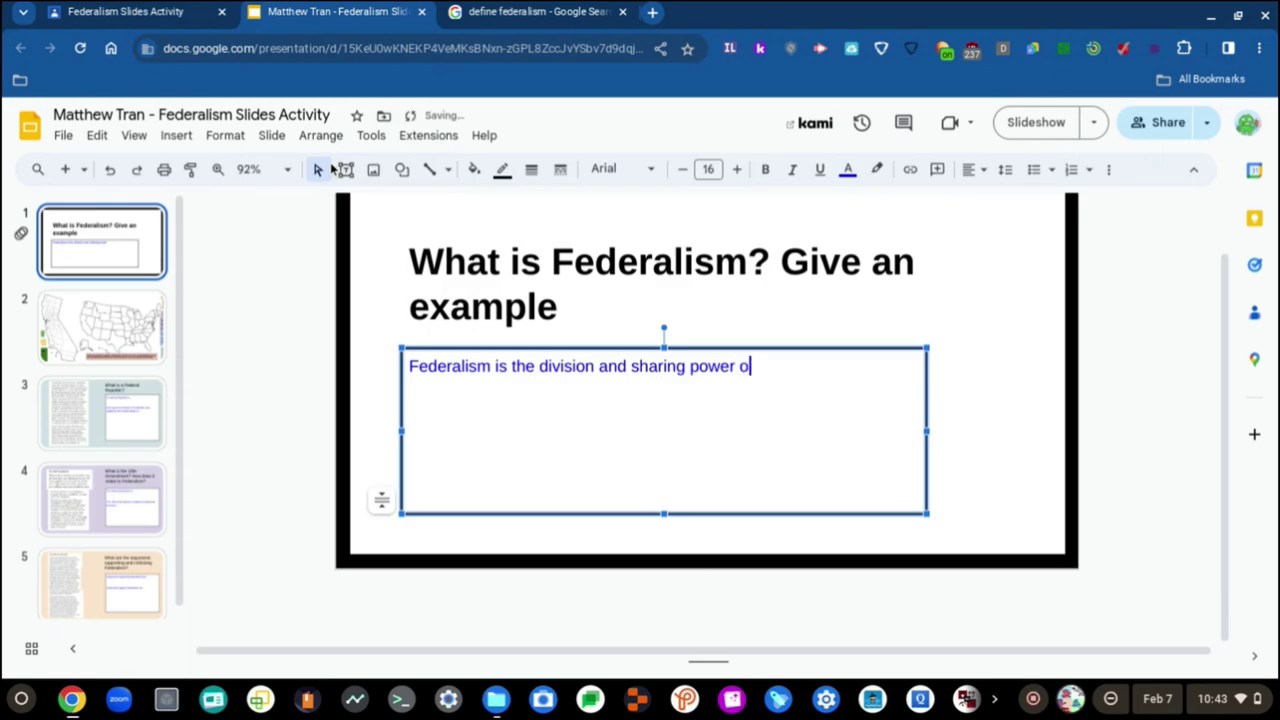
- Correct the end of the answer on slide 1 to read "sharing of power"
key(BackSpace)
key(BackSpace)
key(BackSpace)
key(BackSpace)
key(BackSpace)
key(BackSpace)
key(BackSpace)
key(BackSpace)
text(of power)
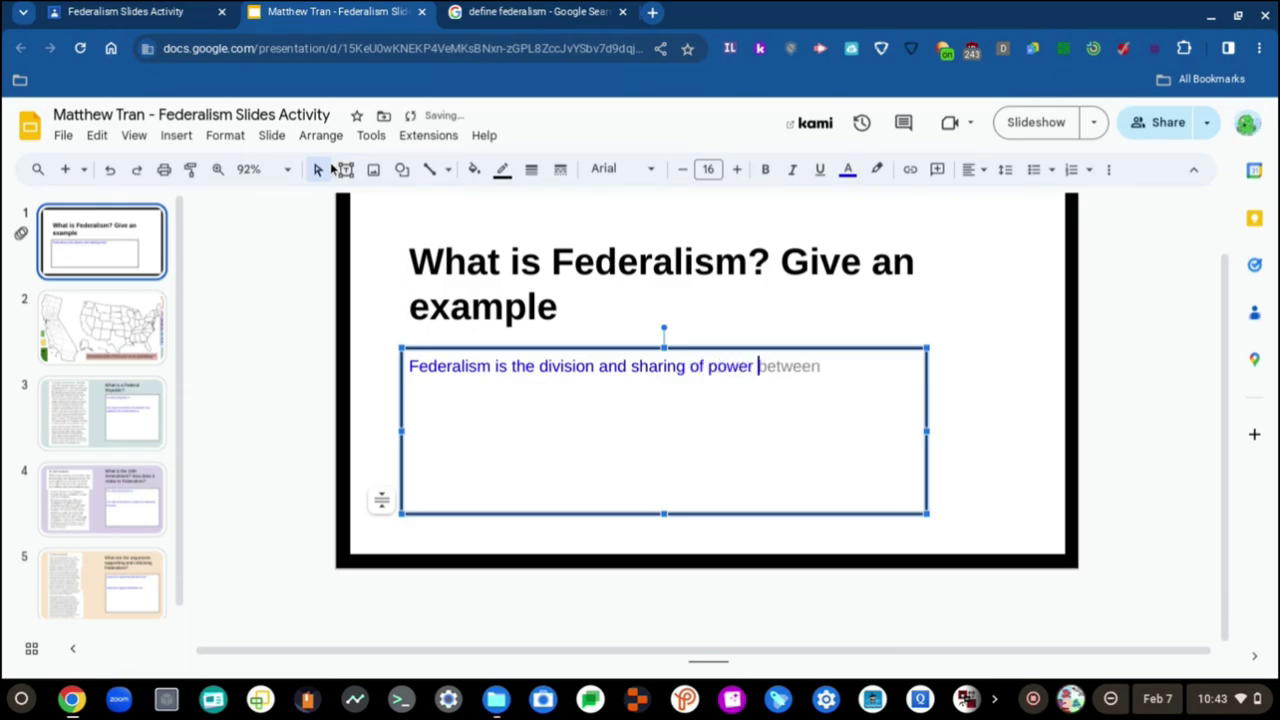
- Finish the definition with "between the national and state governments.", comparing the wording with the search result
key(Tab)
key(ctrl+Tab)
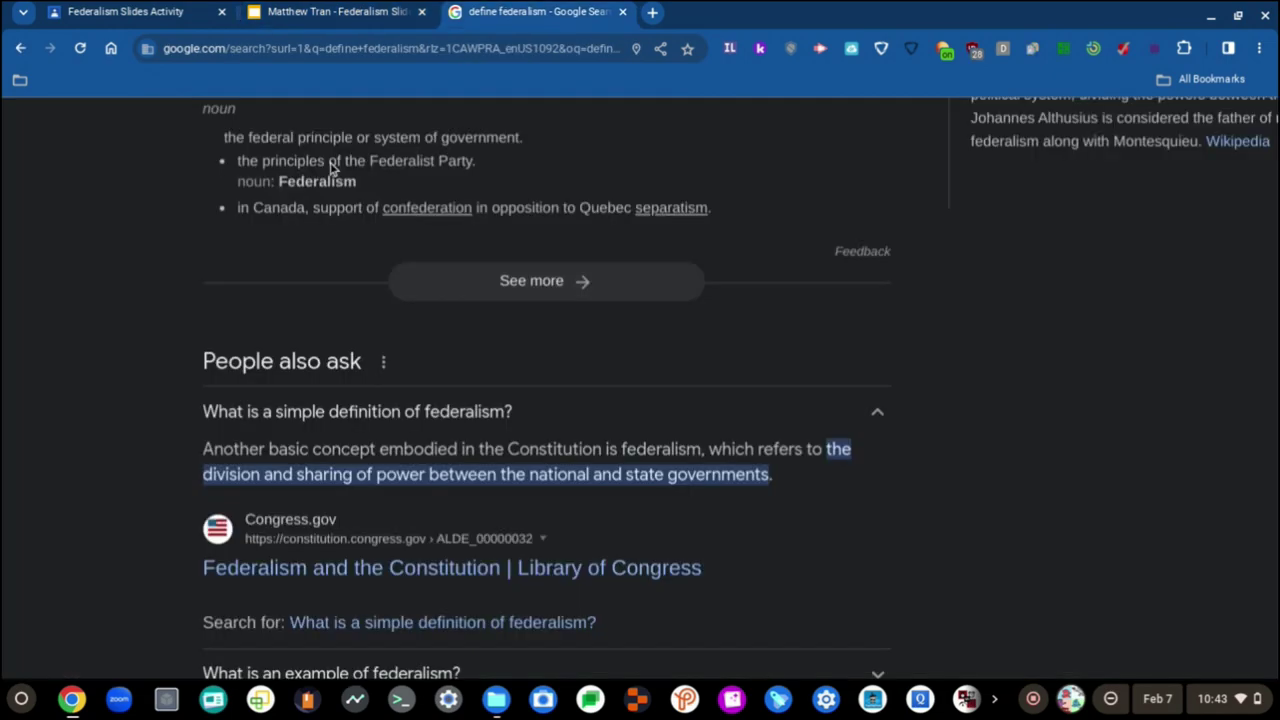
key(ctrl+shift+Tab)
text(the nationa)
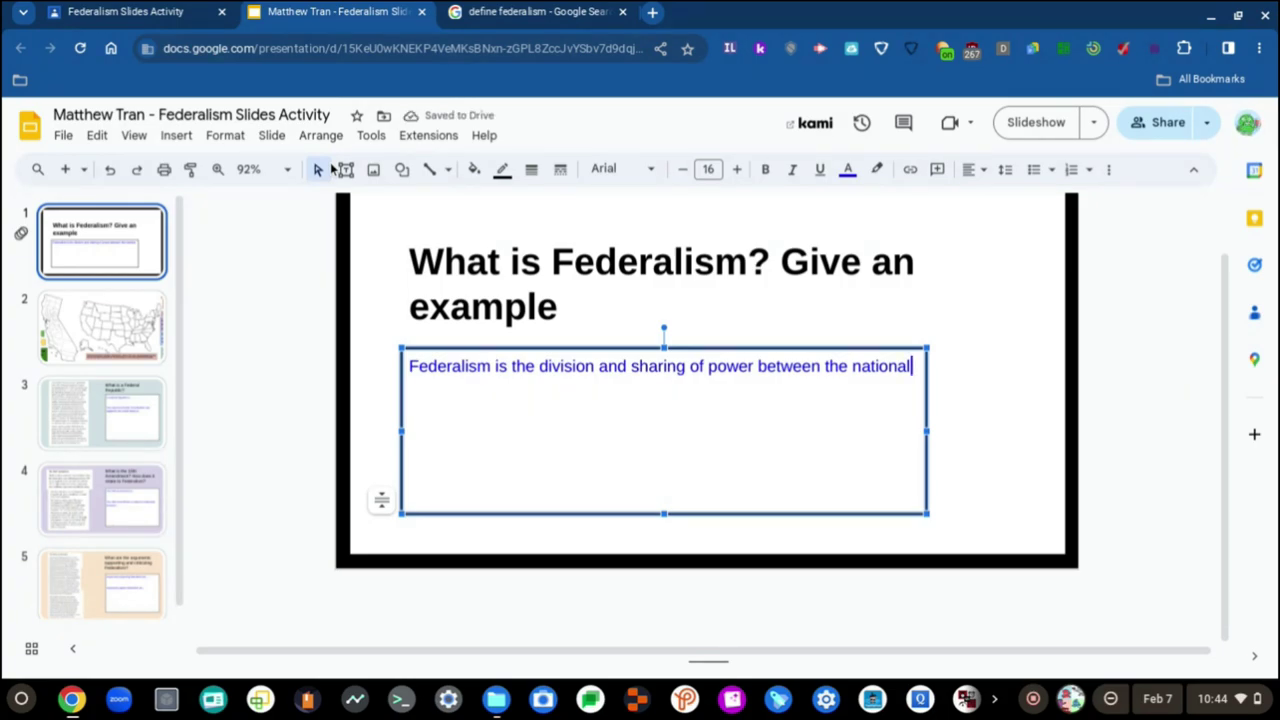
key(ctrl+Tab)
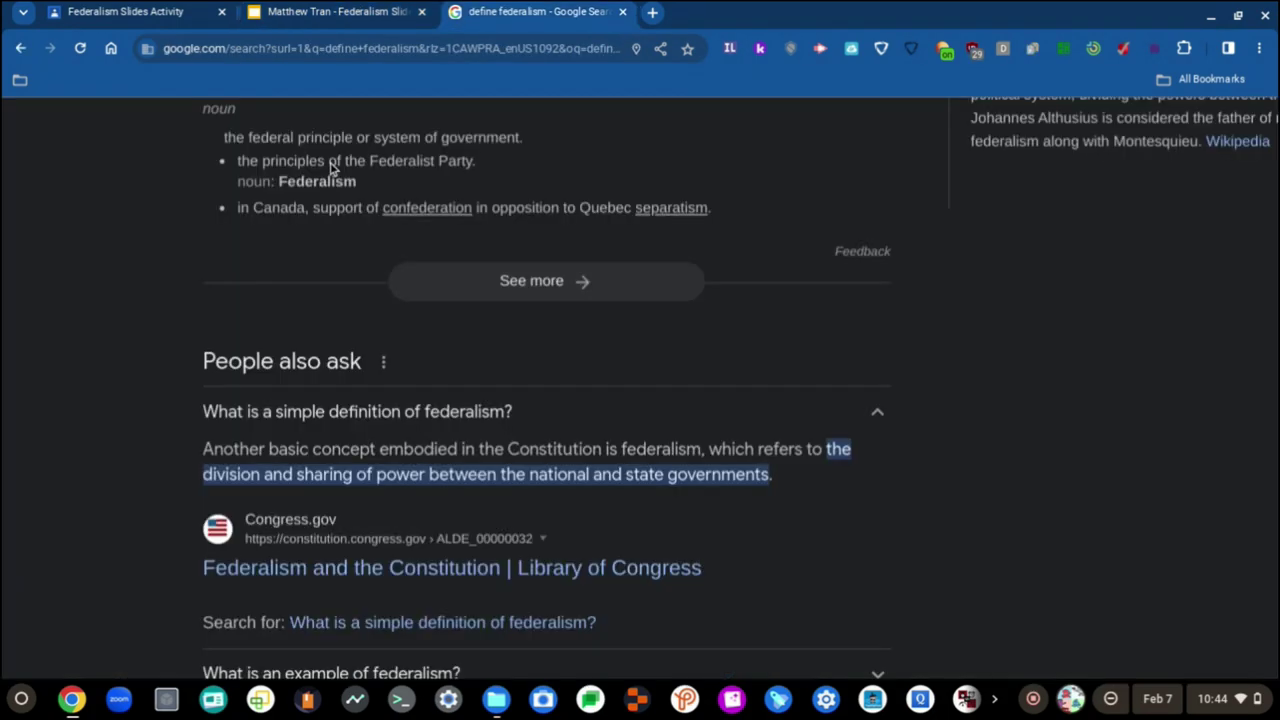
key(ctrl+shift+Tab)
text(and s)
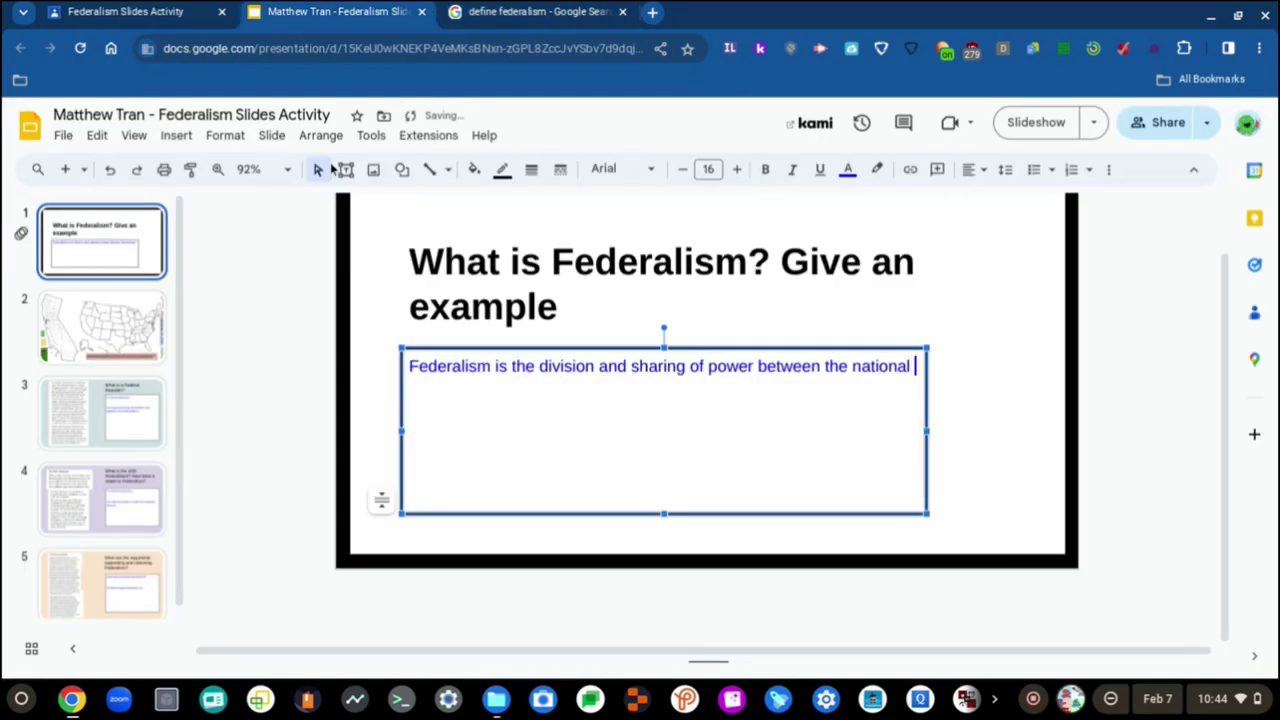
text(tate governments)
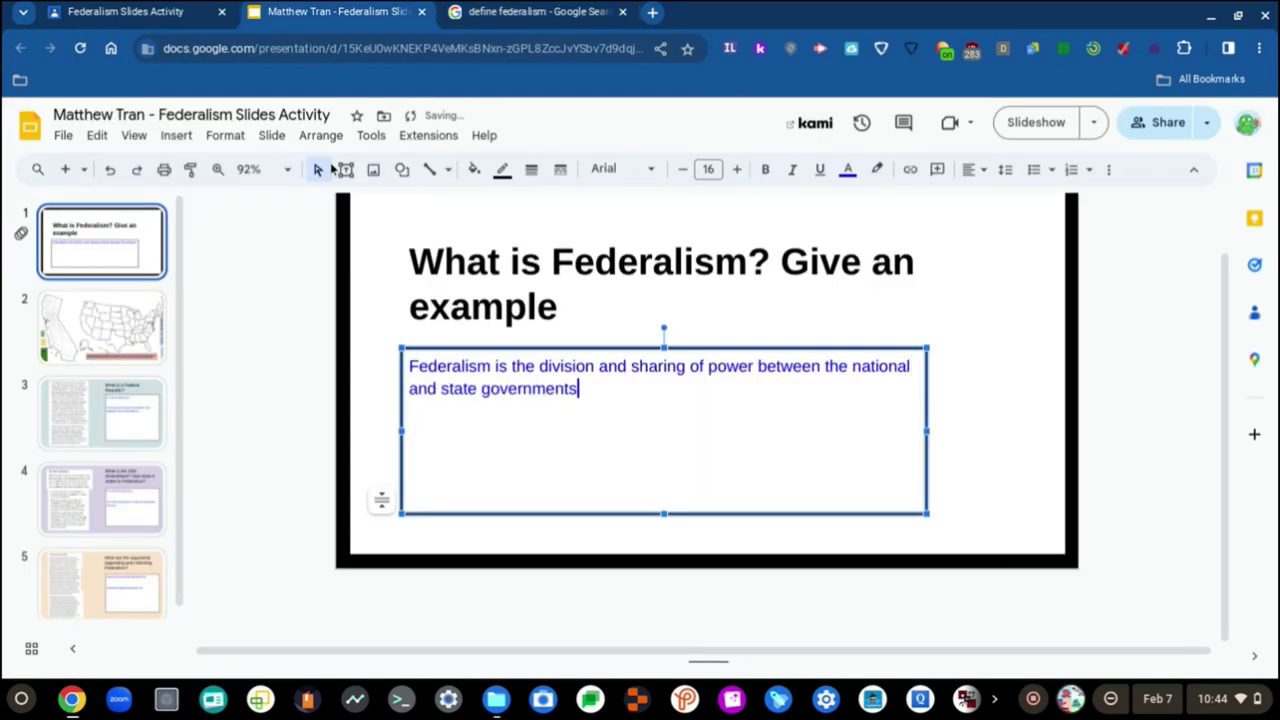
key(ctrl+Tab)
key(ctrl+shift+Tab)
text(.)
- Search Google for "What is an example of federalism", using the corrected spelling of the query
click(548, 10)
scroll(430, 250, up, 3)
click(423, 141)
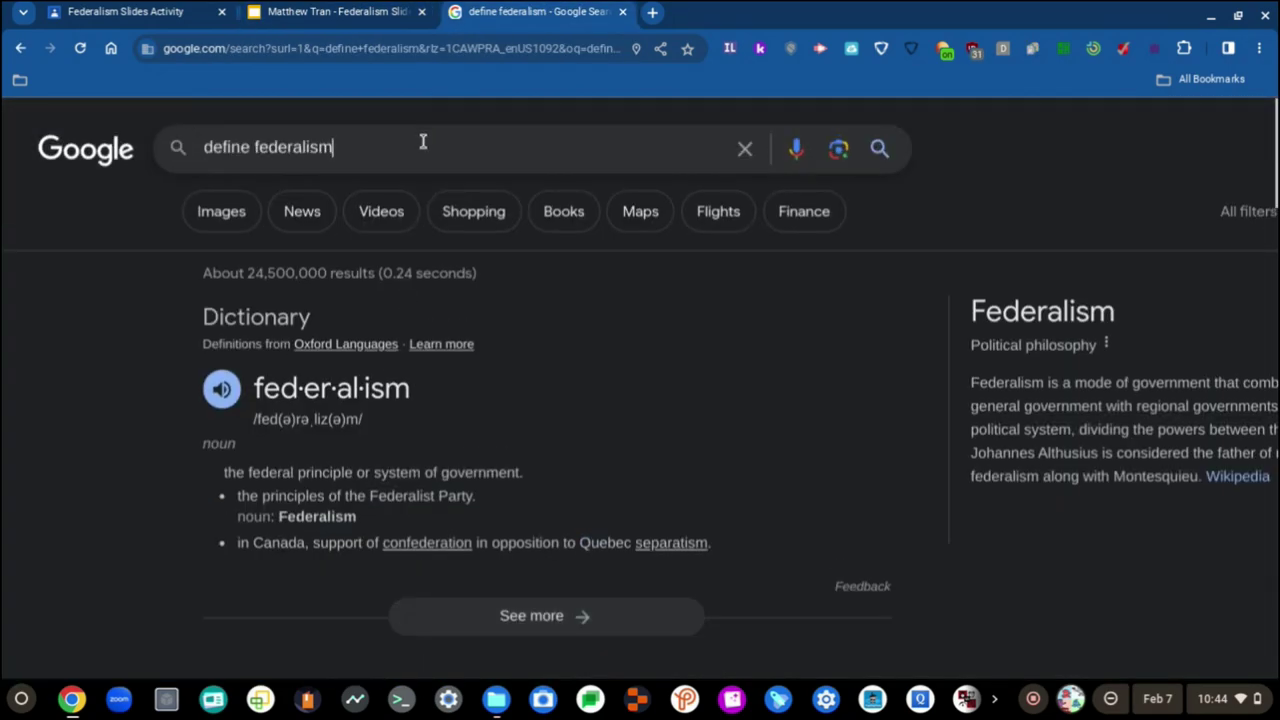
key(ctrl+a)
key(BackSpace)
text(What)
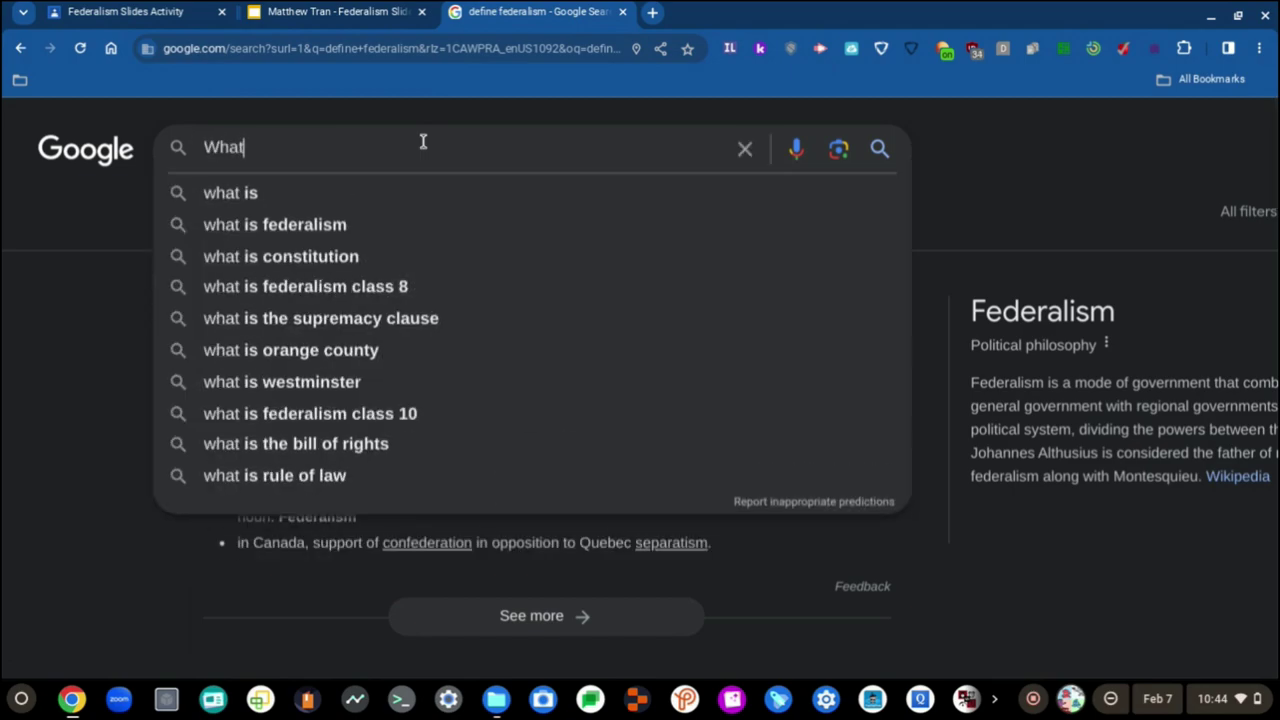
text( is an )
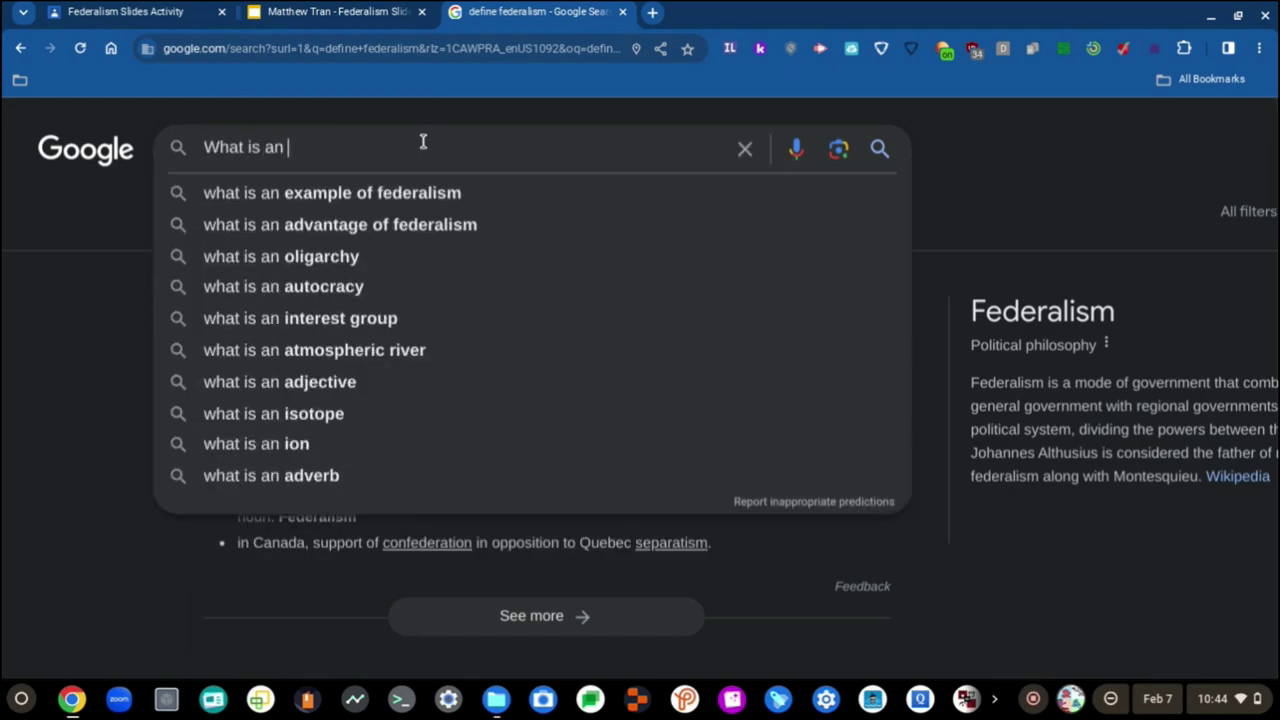
text(exmaple of fed)
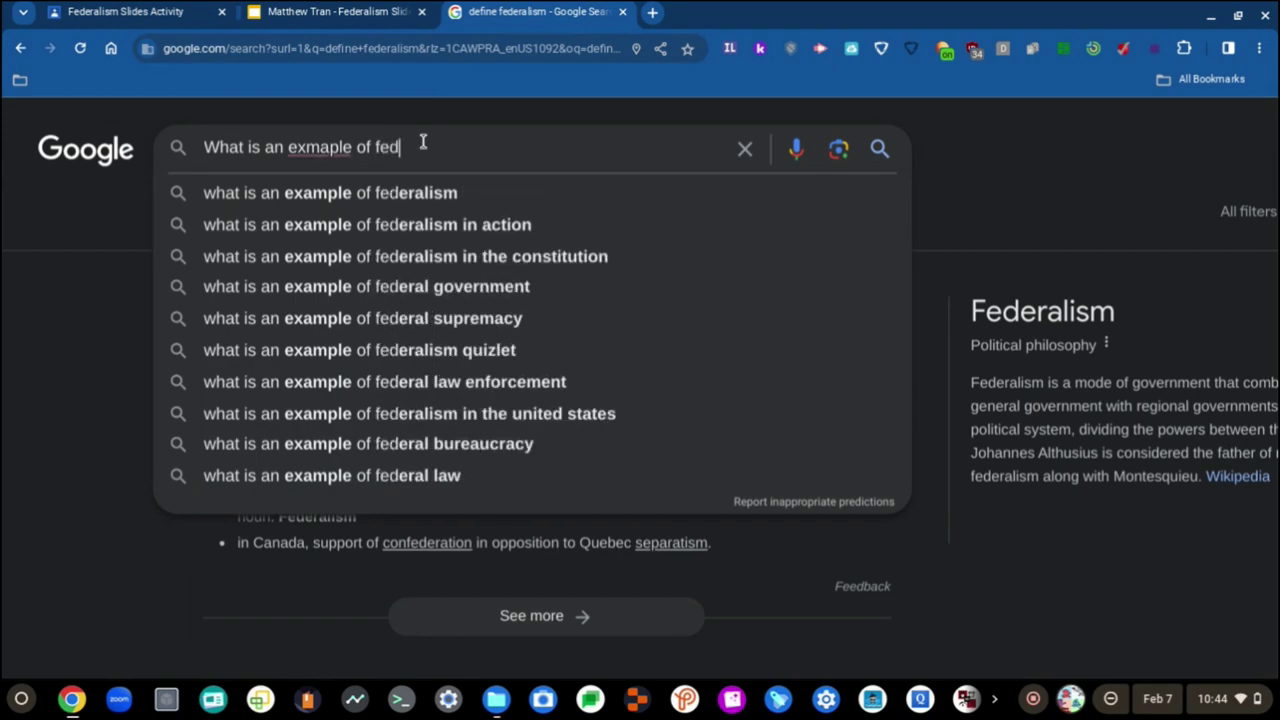
text(eralism)
key(Return)
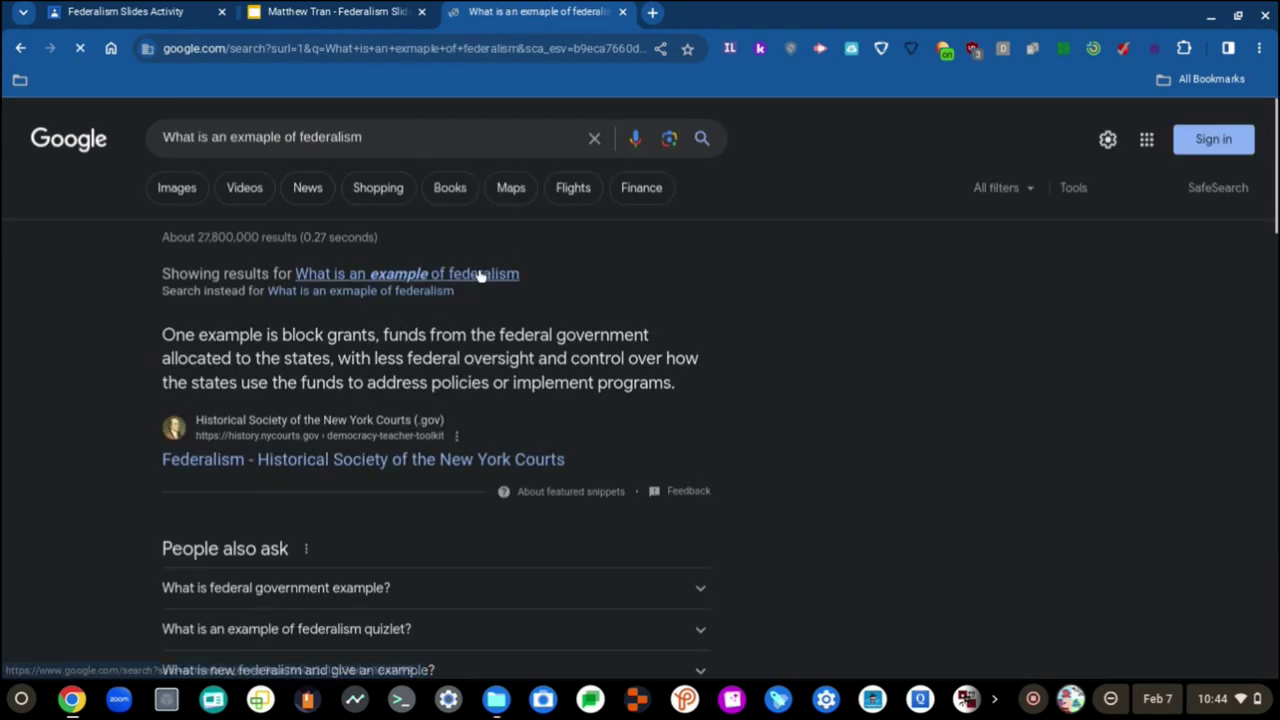
click(506, 275)
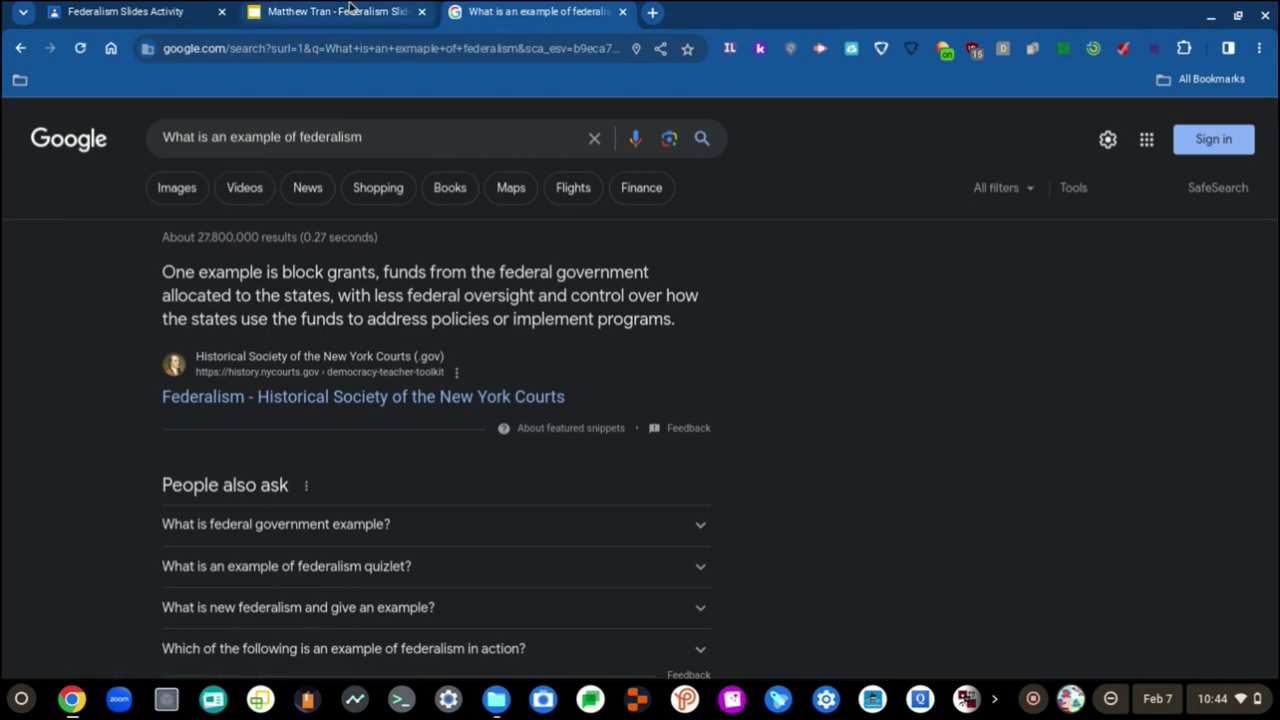
- Return to the slides and add "One example is that it blocks grants" after the federalism definition
click(349, 10)
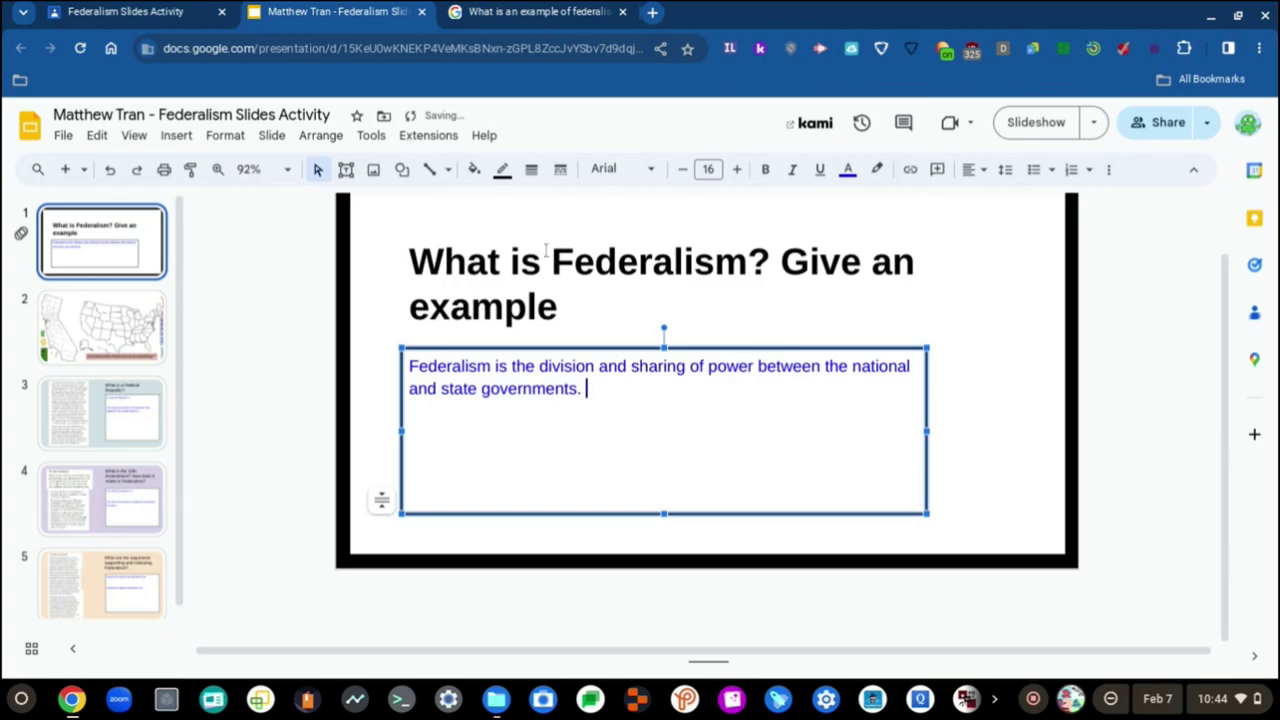
text(One ex)
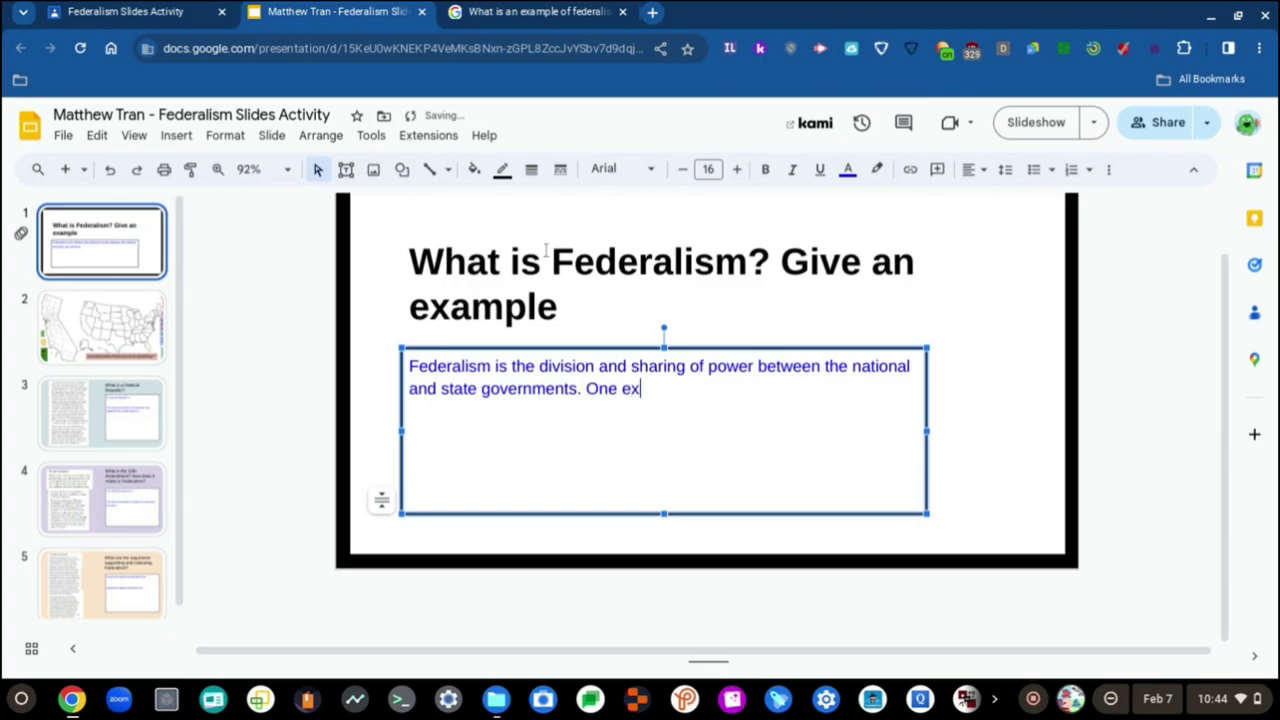
text(ample is )
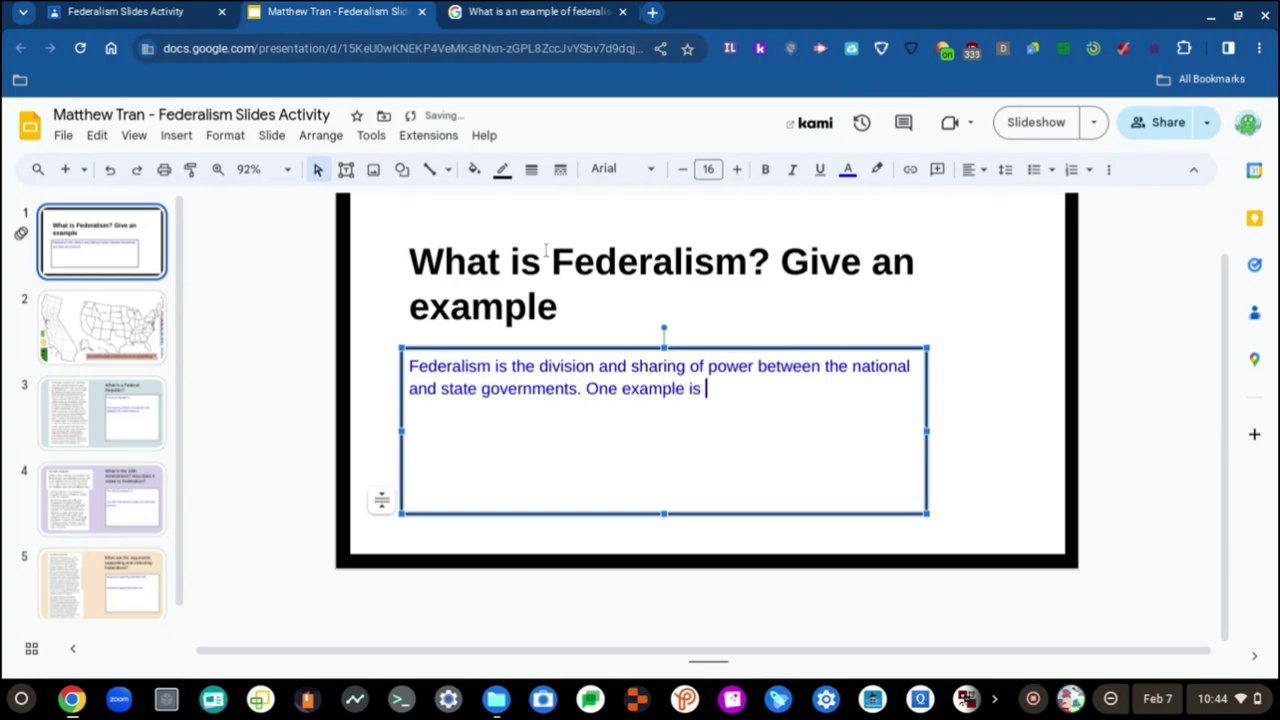
text(that iit )
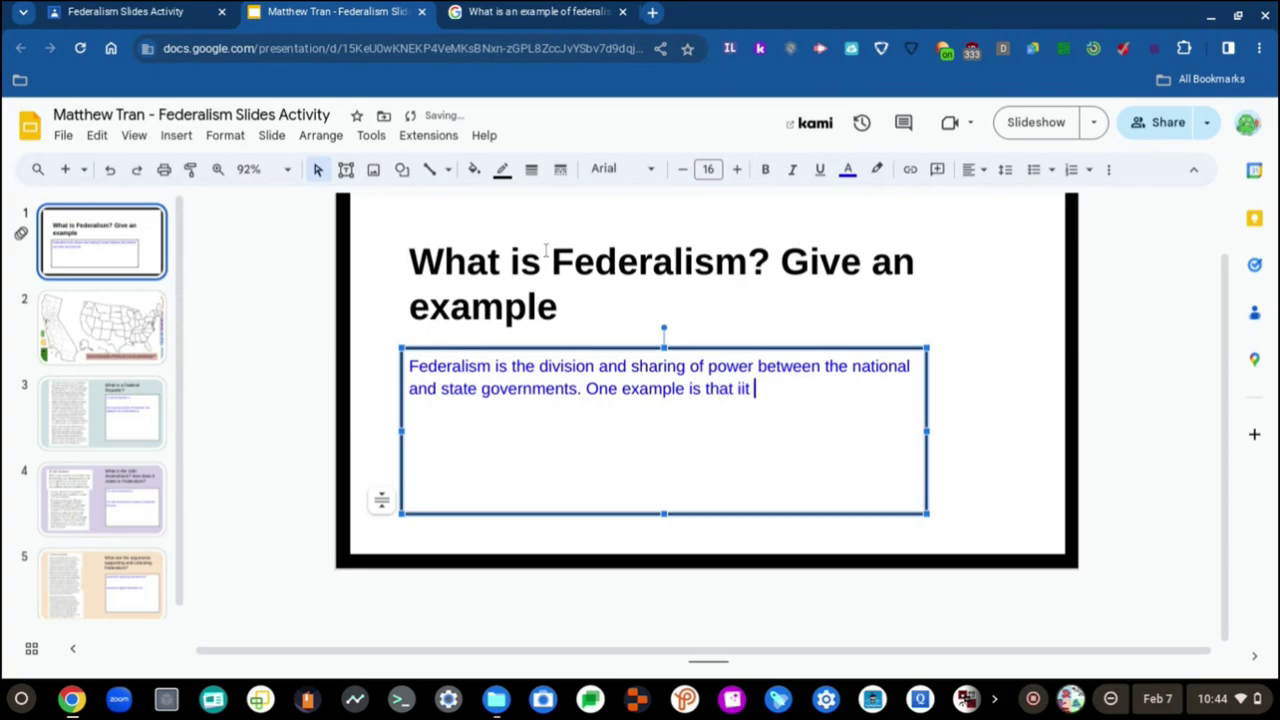
text(b)
key(BackSpace)
key(BackSpace)
key(BackSpace)
text(ocks grants)
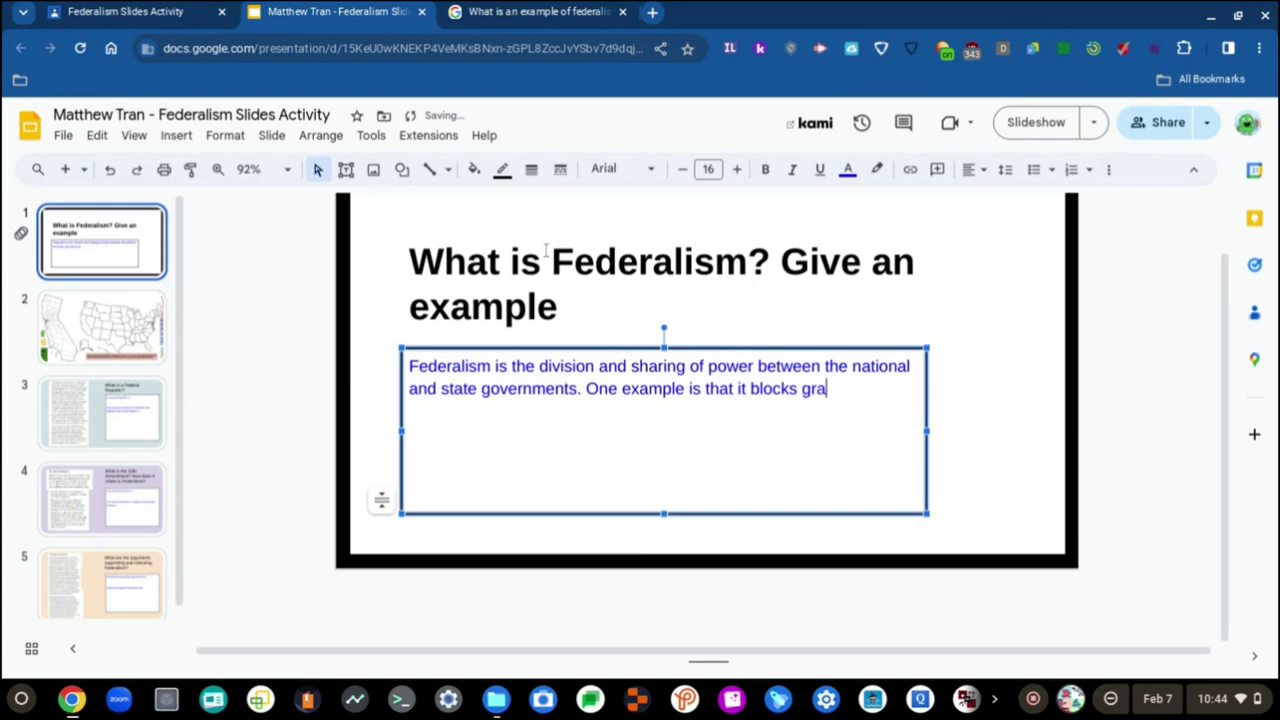
- Check the search result's wording and extend the example on slide 1 with ", funds from the government"
click(530, 11)
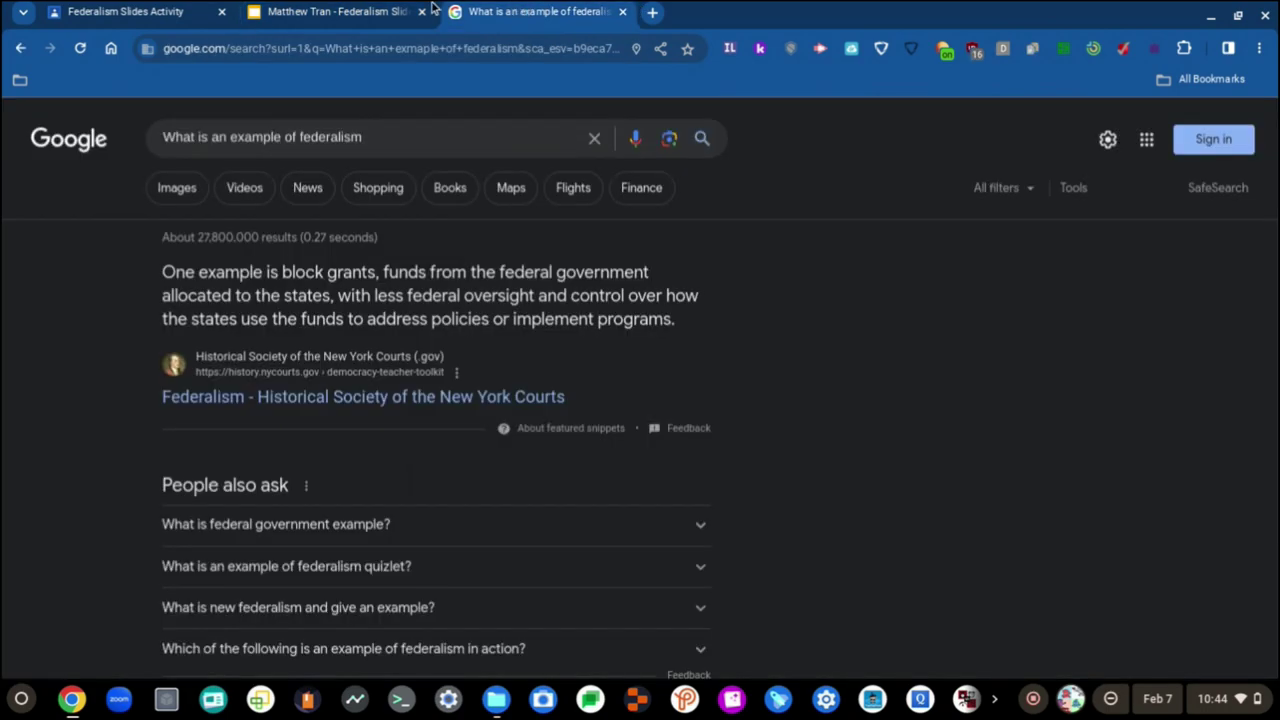
click(380, 9)
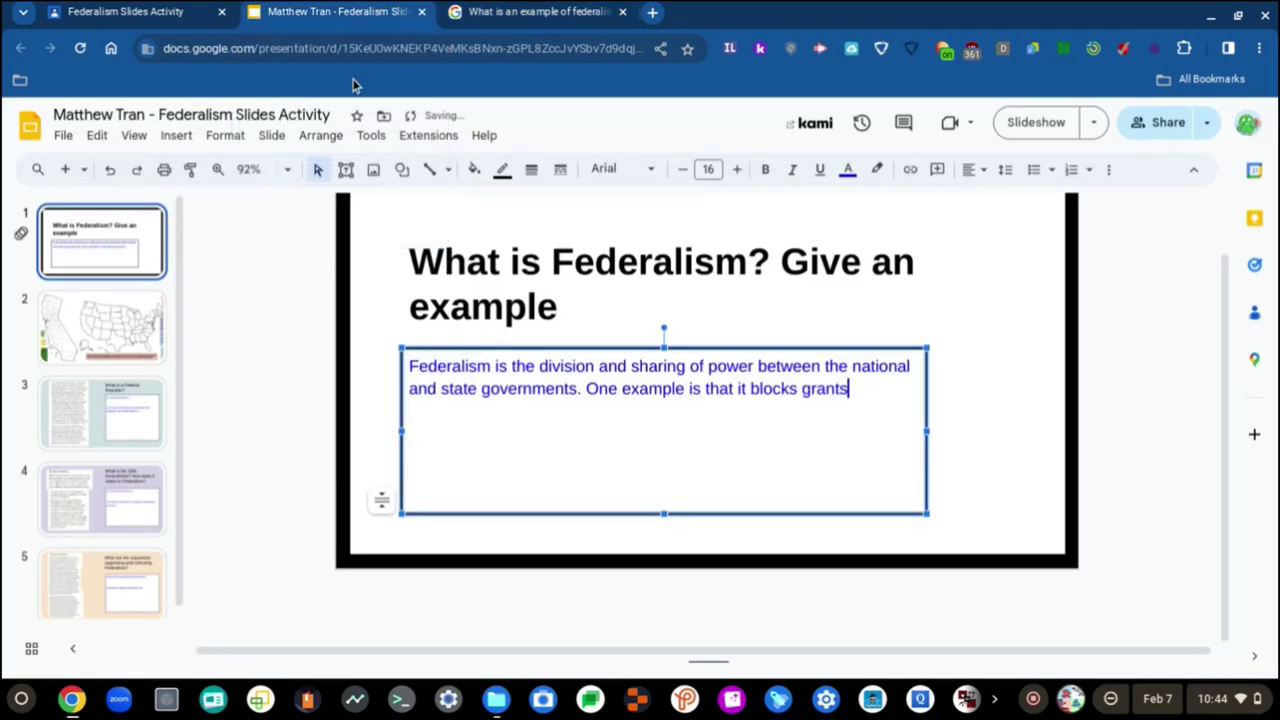
text(, funds from the vo)
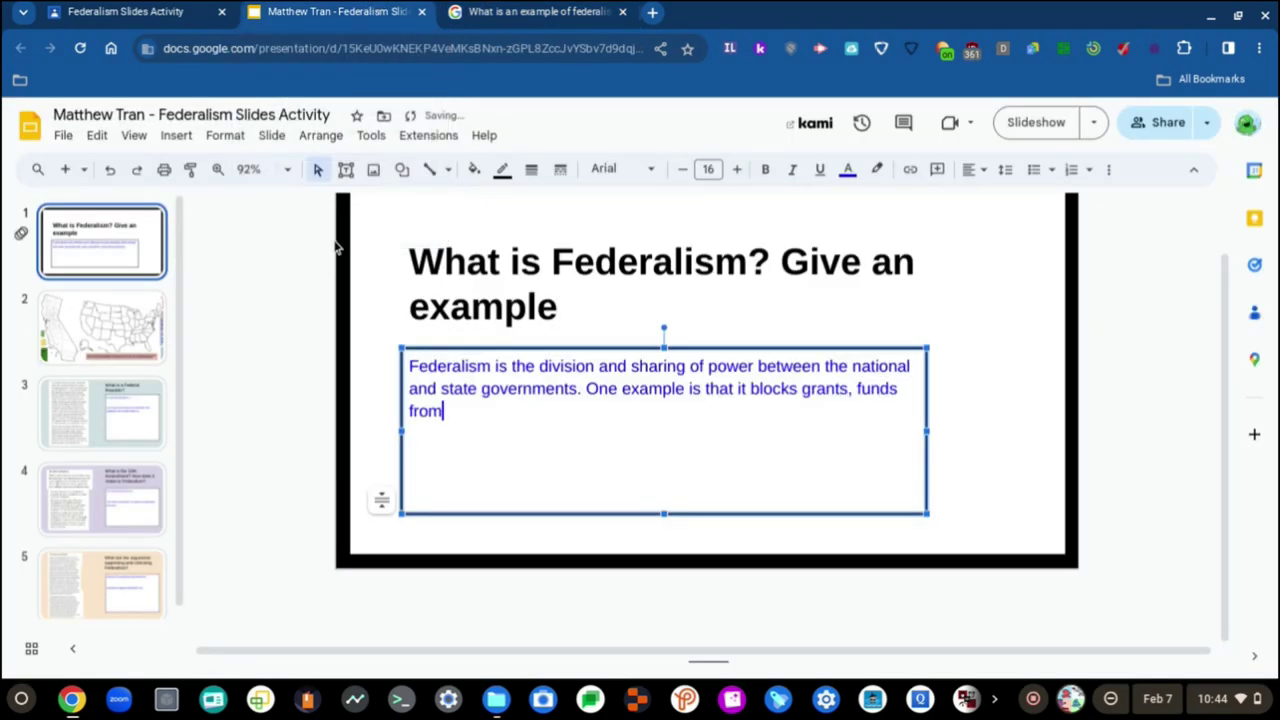
key(BackSpace)
key(BackSpace)
text(govern)
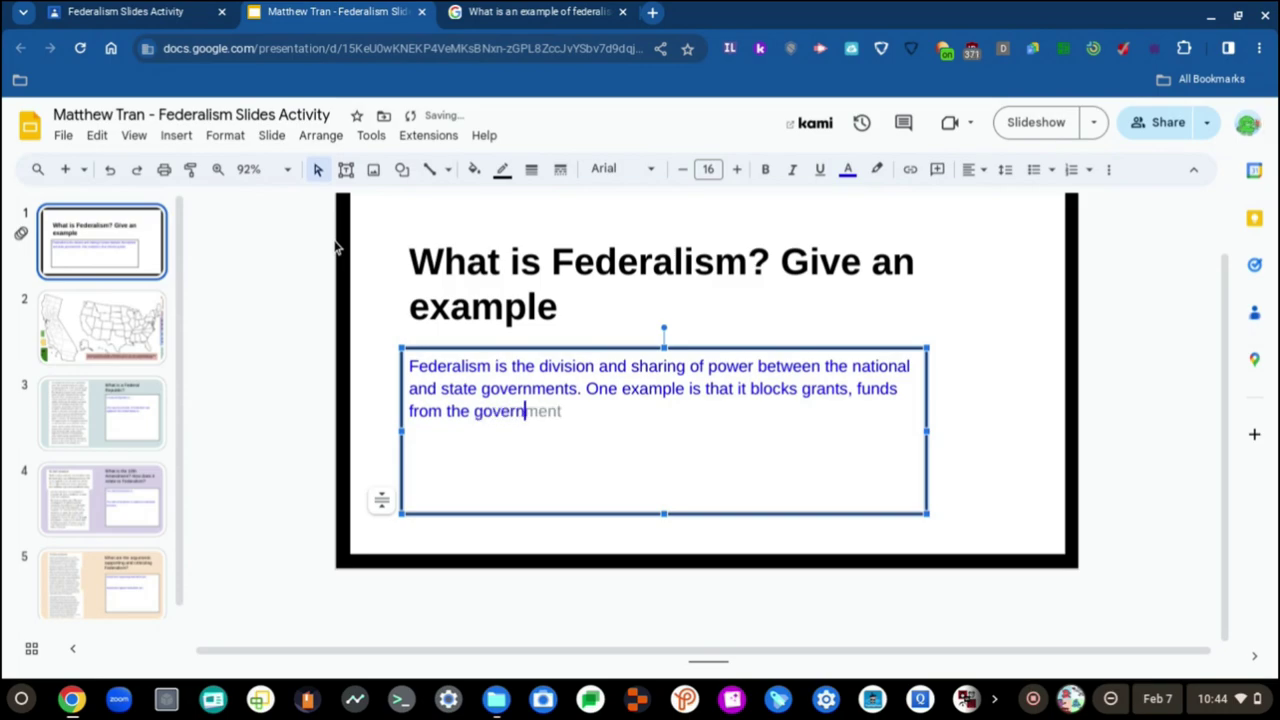
key(Tab)
- Compare the example with the search result again and insert "federal" before "government"
key(ctrl+Tab)
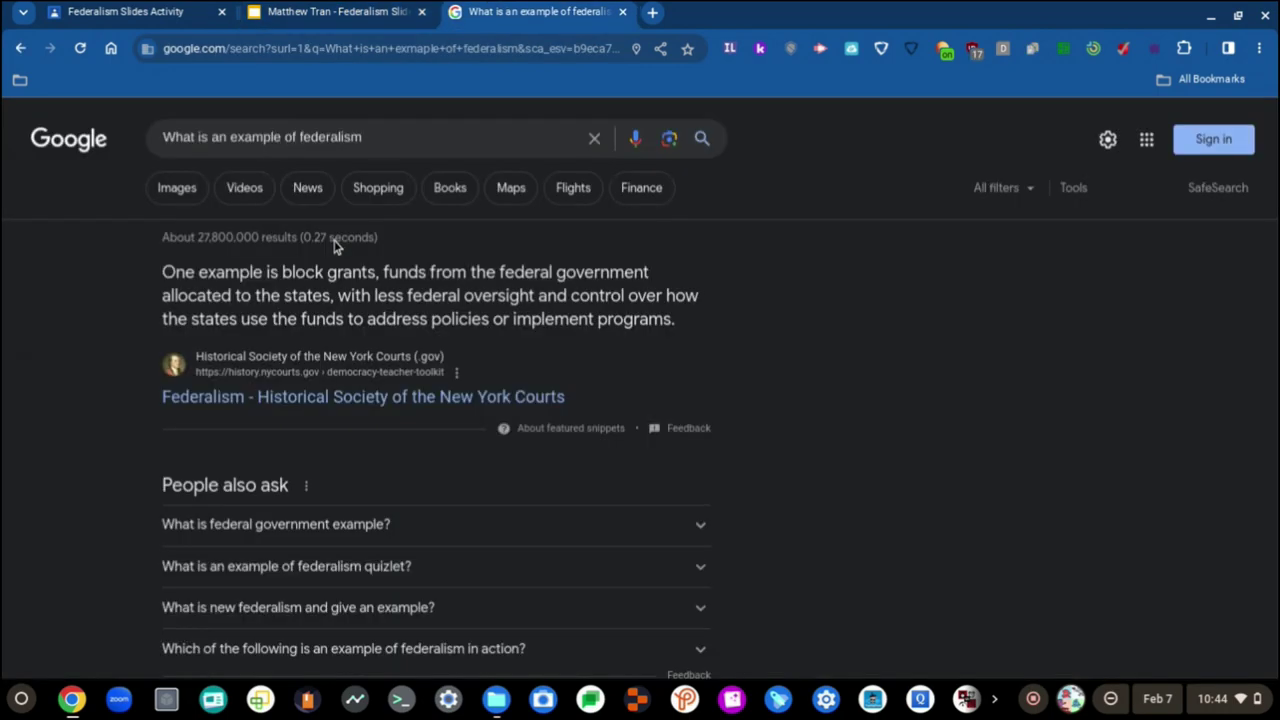
key(ctrl+shift+Tab)
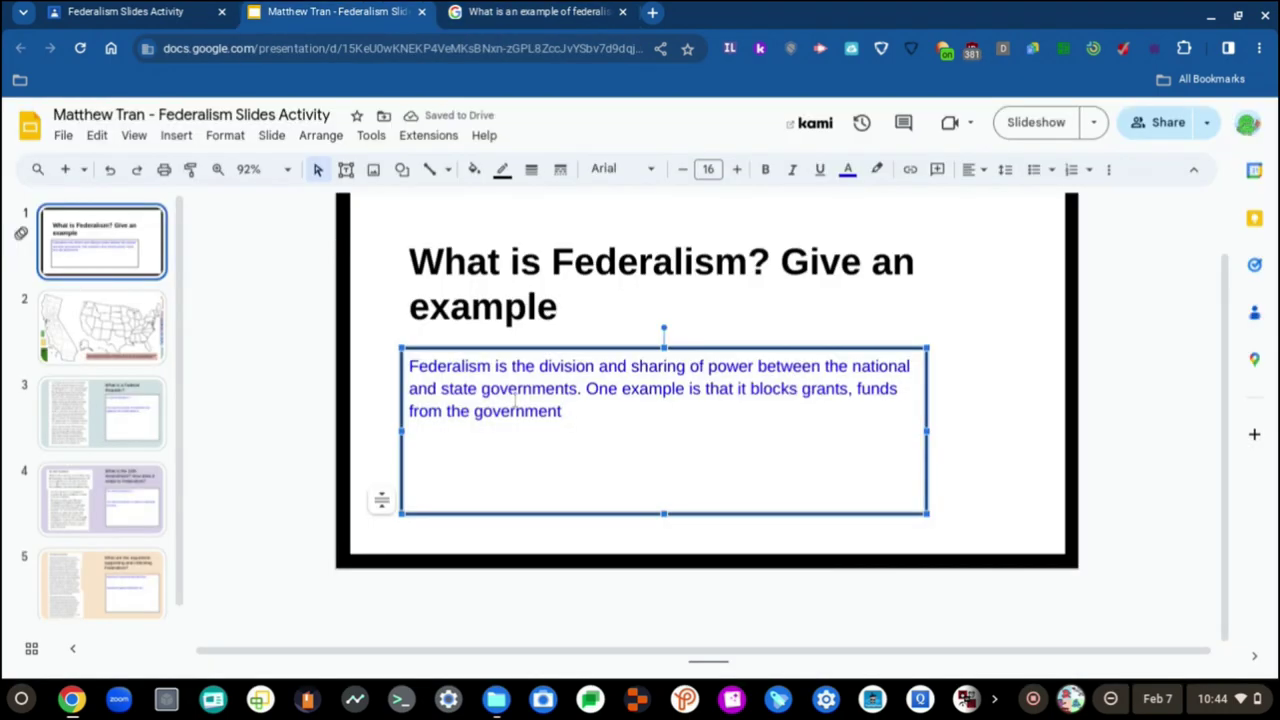
text(federal)
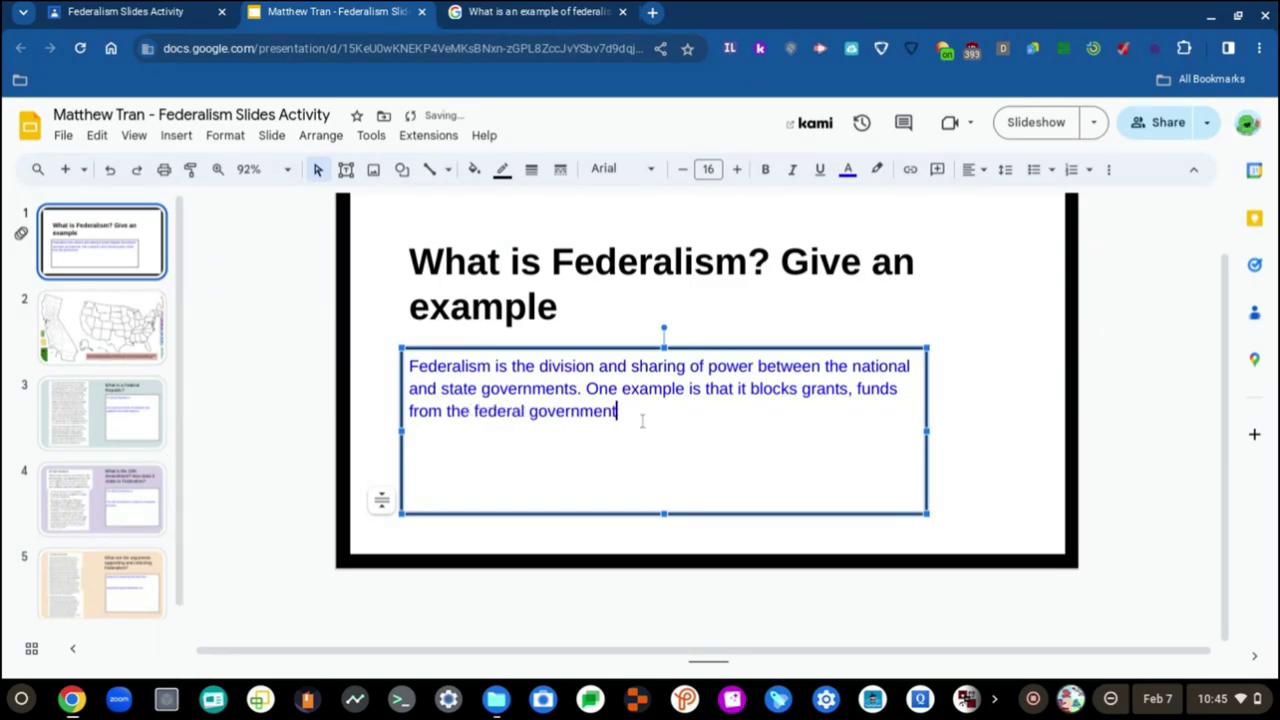
- Continue the example on slide 1 with "allocated to the states", following the wording of the search result
key(ctrl+Tab)
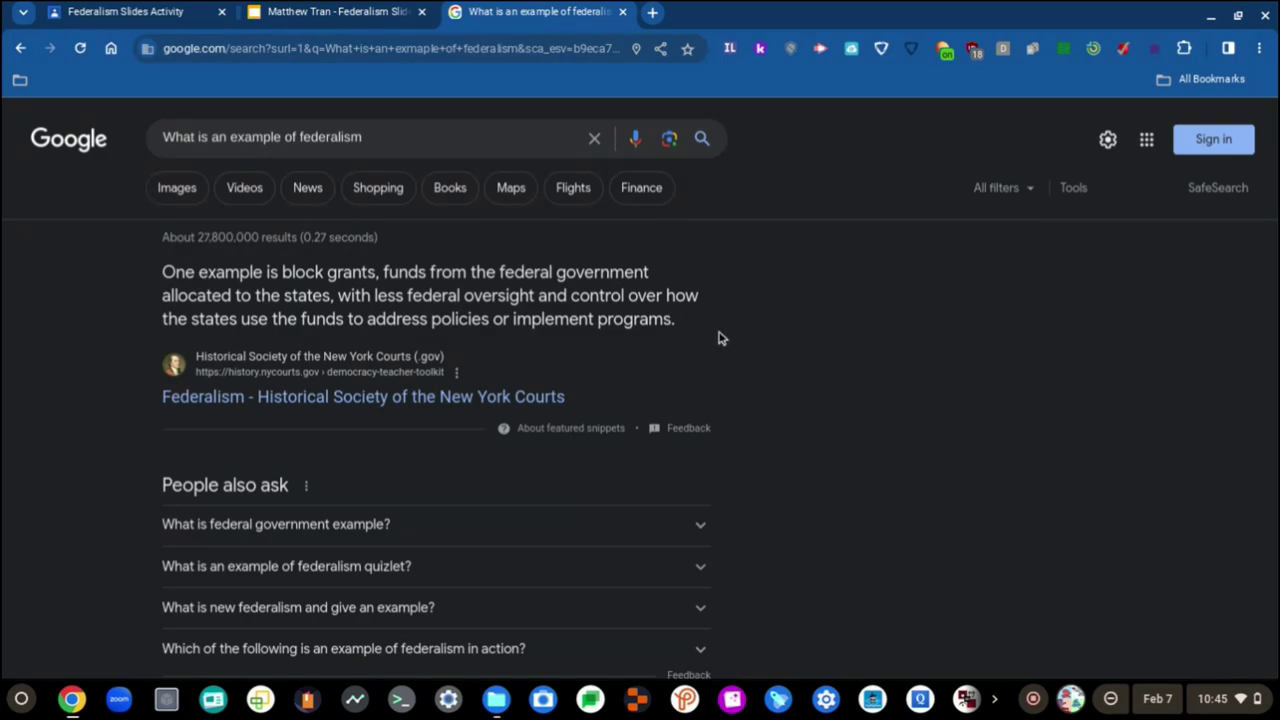
key(ctrl+shift+Tab)
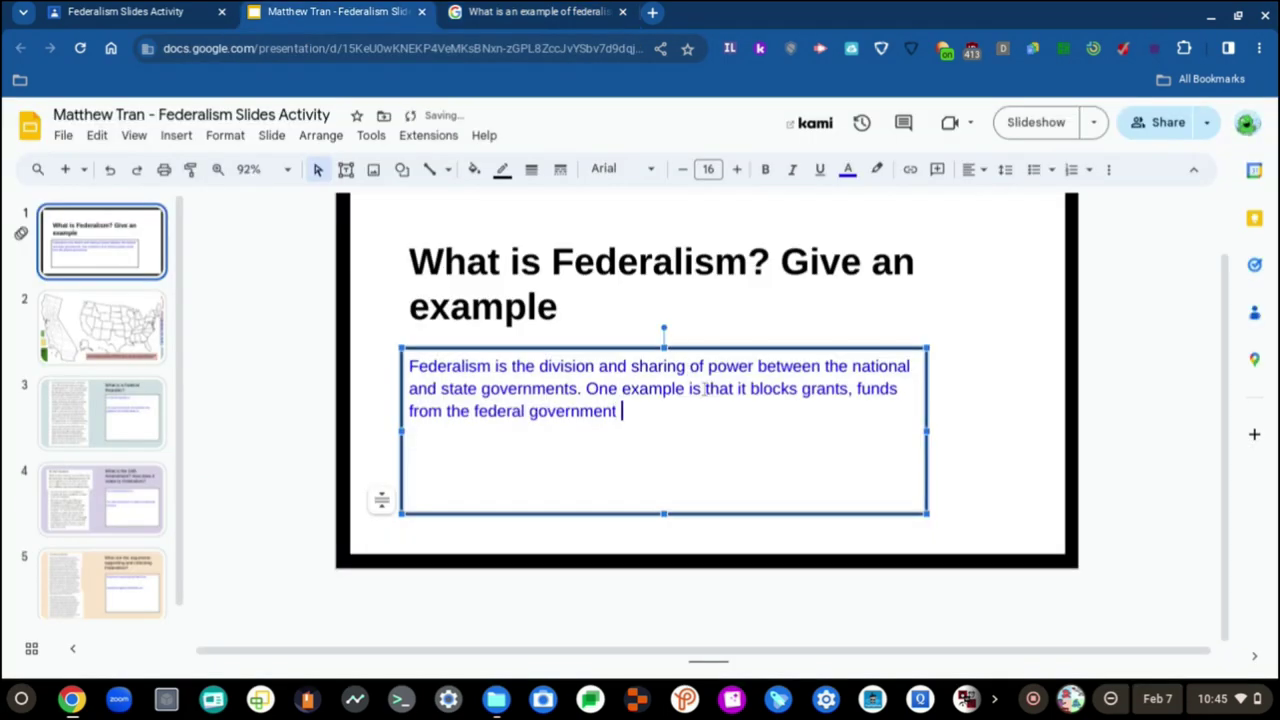
text(allocated)
key(ctrl+Tab)
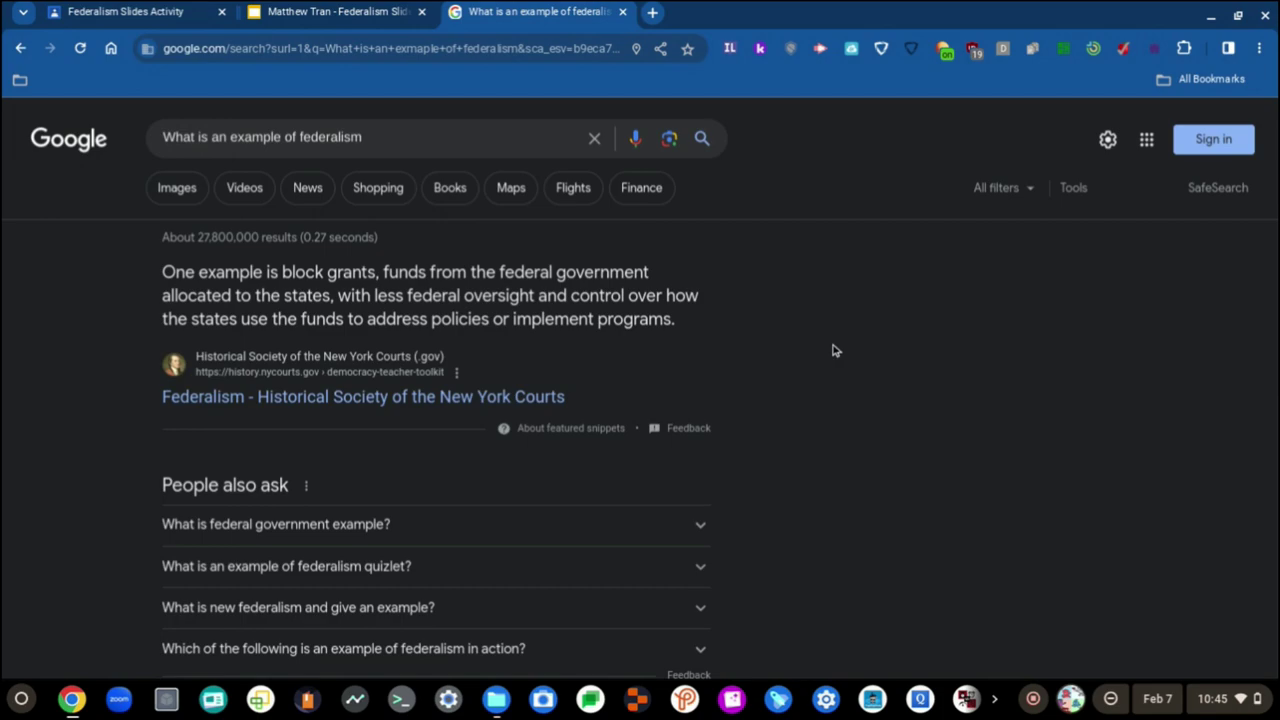
key(ctrl+shift+Tab)
text(to )
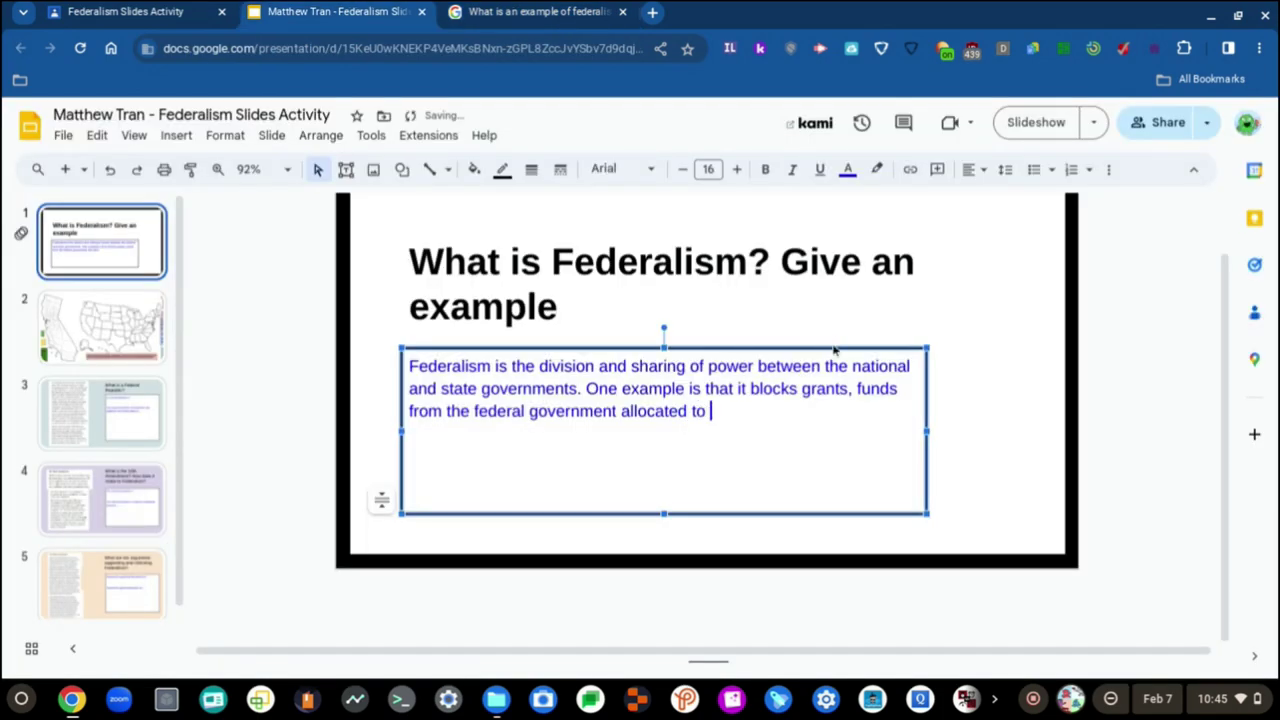
text(the states)
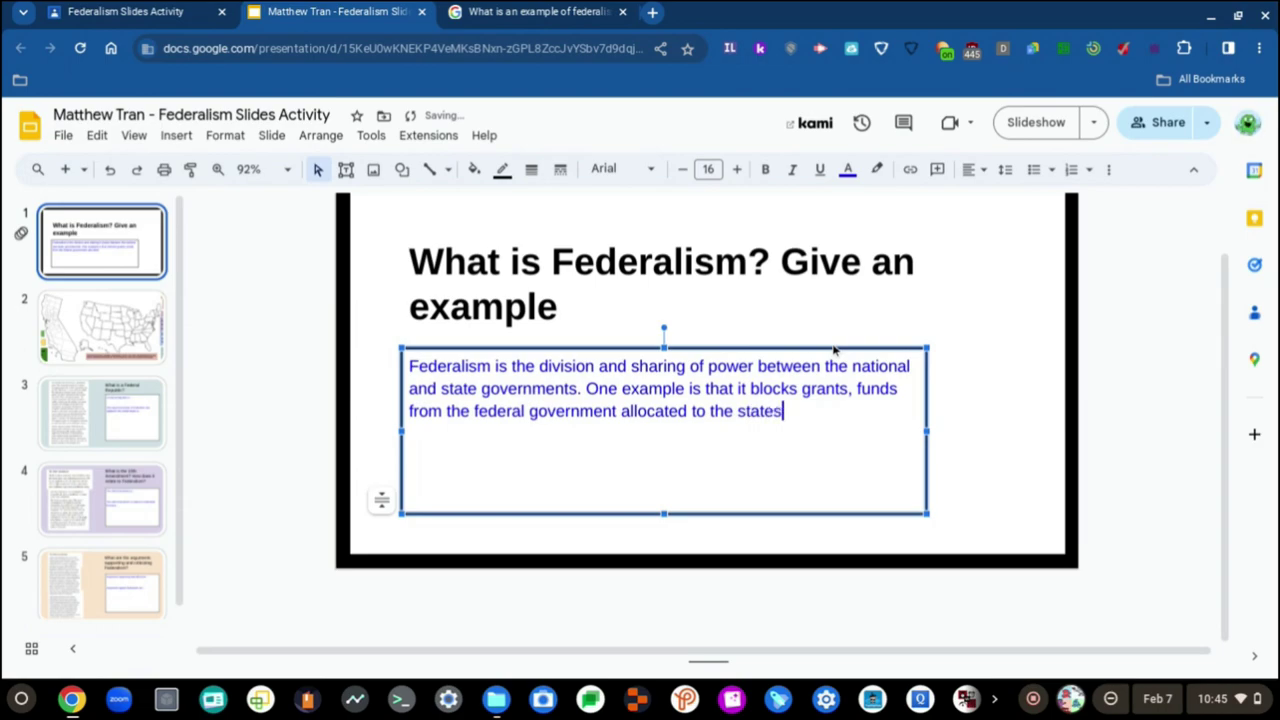
- Check the search result once more, end the example sentence with a period, and open slide 2 with the maps
key(ctrl+Tab)
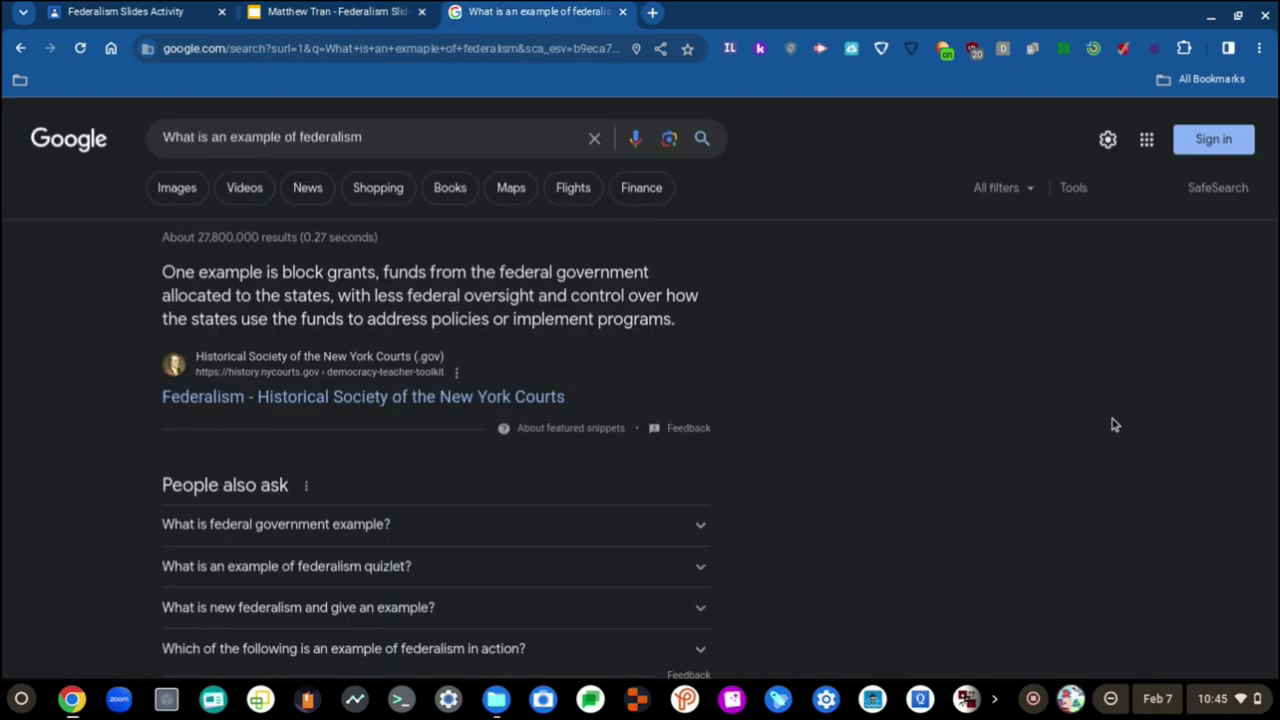
key(ctrl+shift+Tab)
text(.)
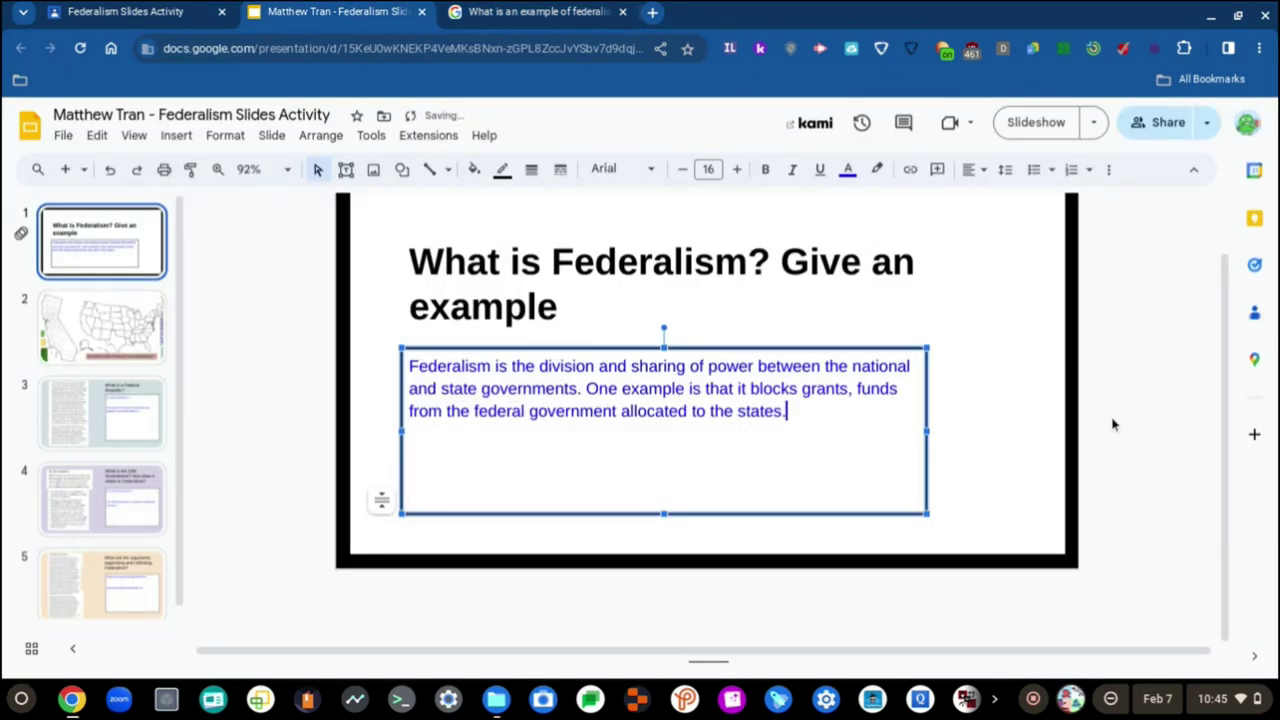
click(131, 332)
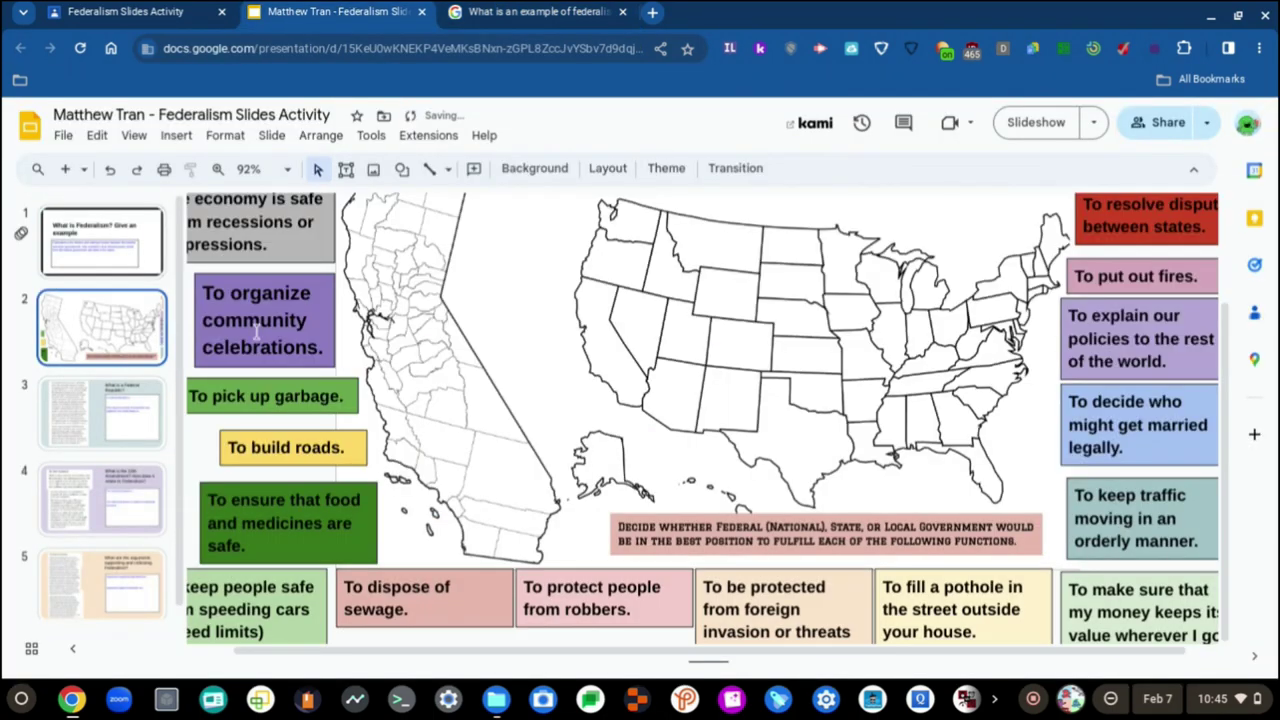
scroll(430, 344, down, 5)
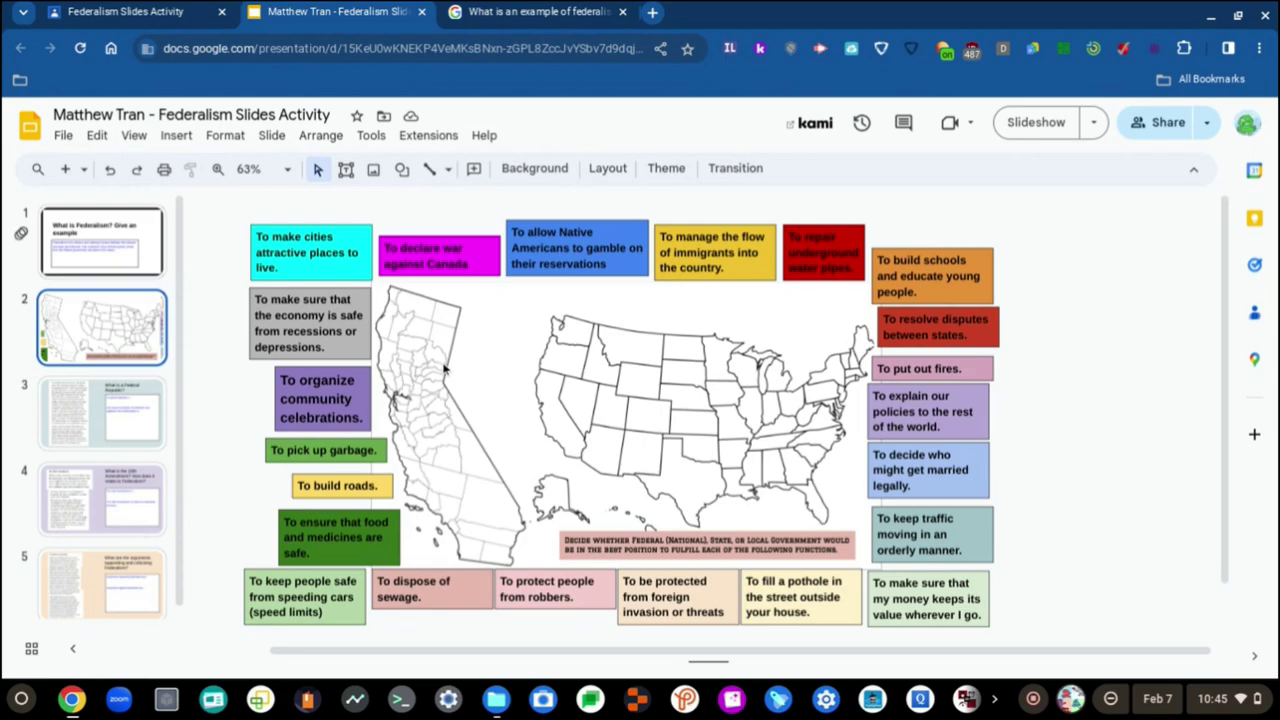
- Switch to Google Classroom and look through the 3 Health Ed posts, including the Chapter 4,5 practice test, Notes 5-12 to 5-15 and the reproduction questions
click(125, 11)
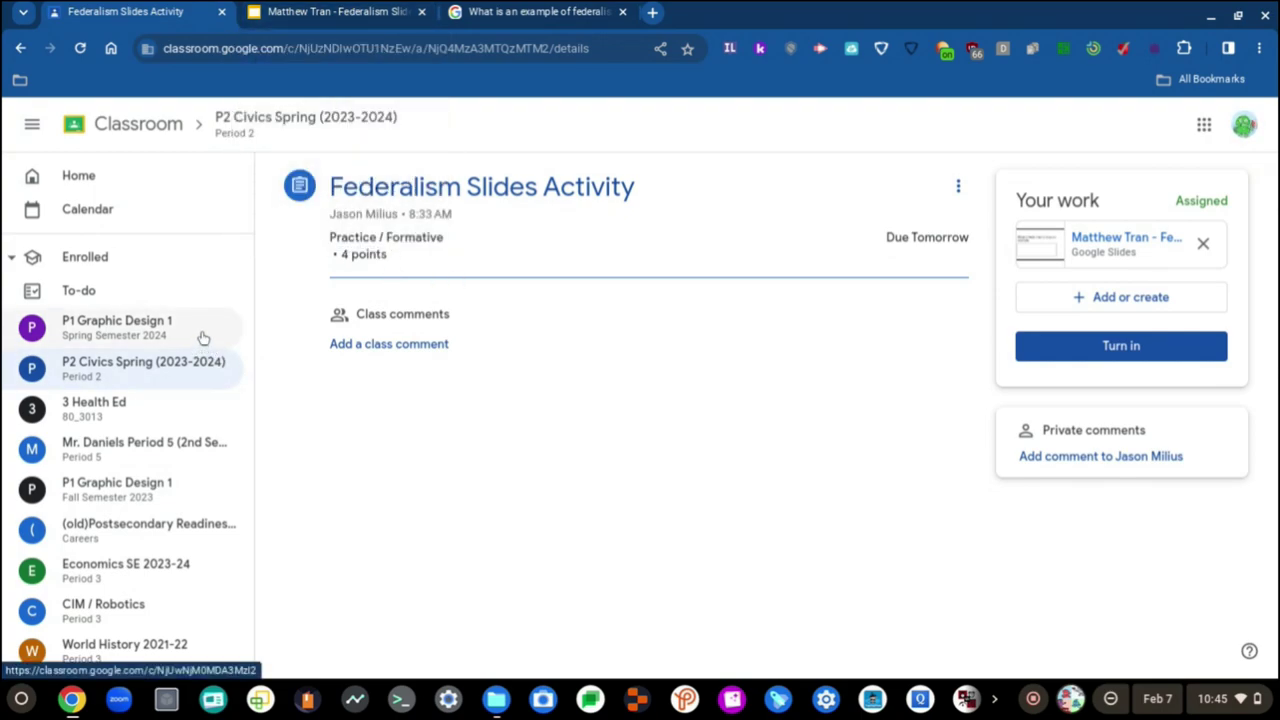
click(203, 425)
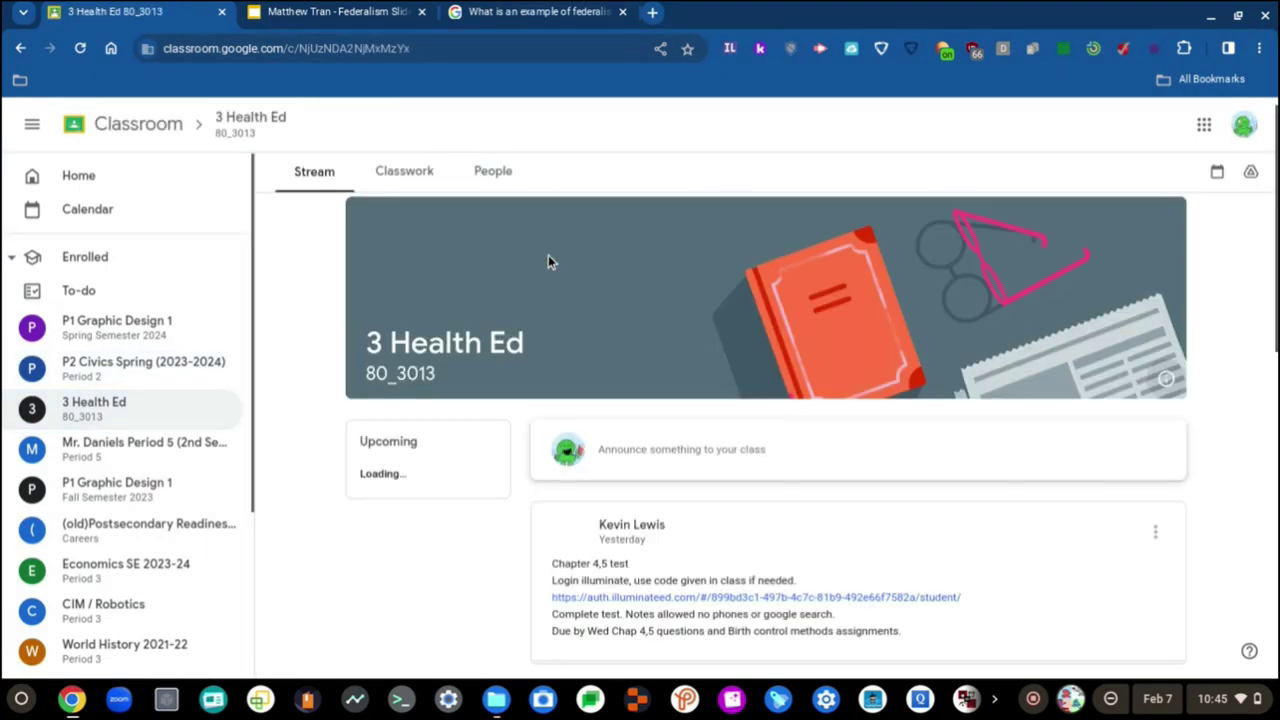
scroll(548, 258, down, 4)
scroll(548, 261, up, 2)
scroll(548, 261, down, 2)
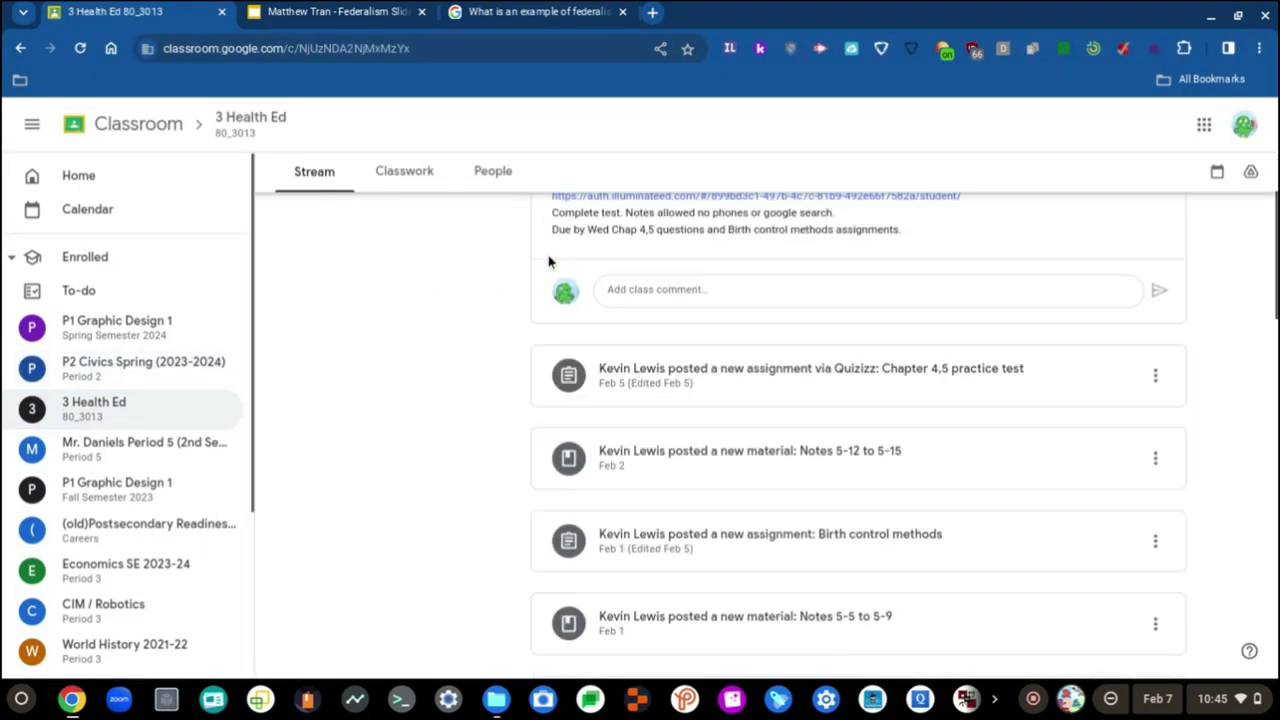
click(667, 353)
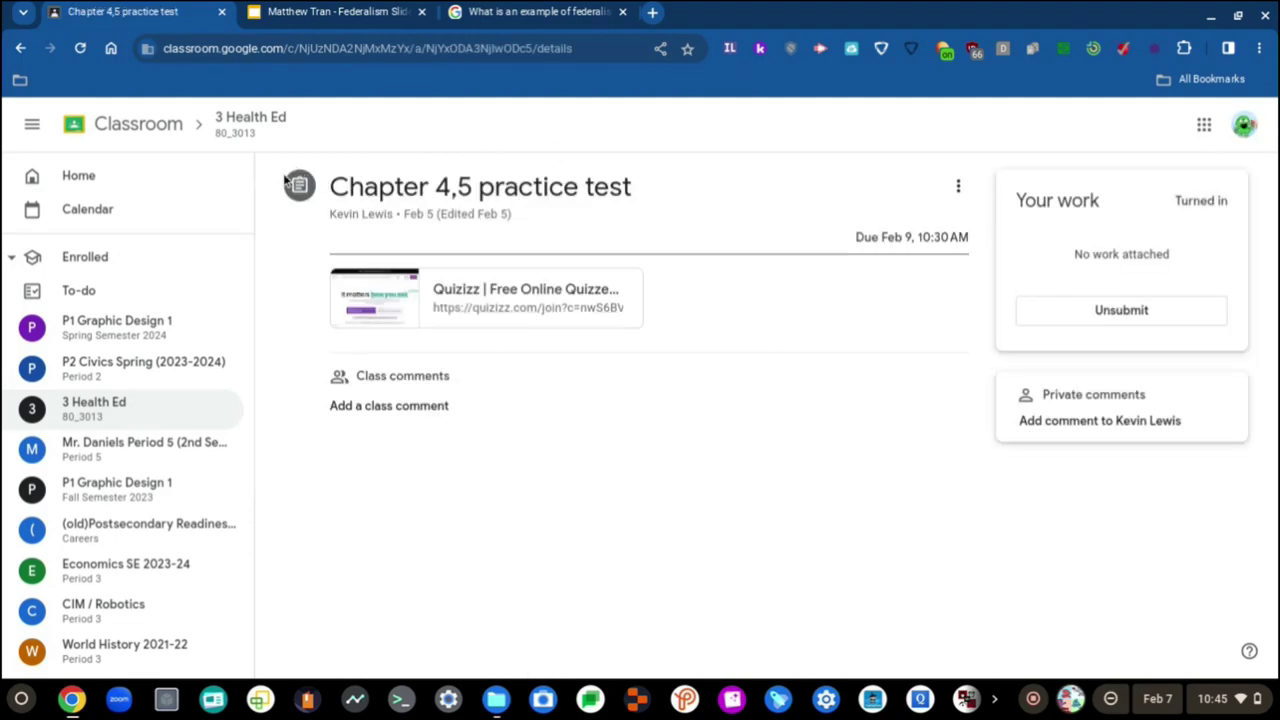
click(250, 128)
scroll(520, 376, down, 1)
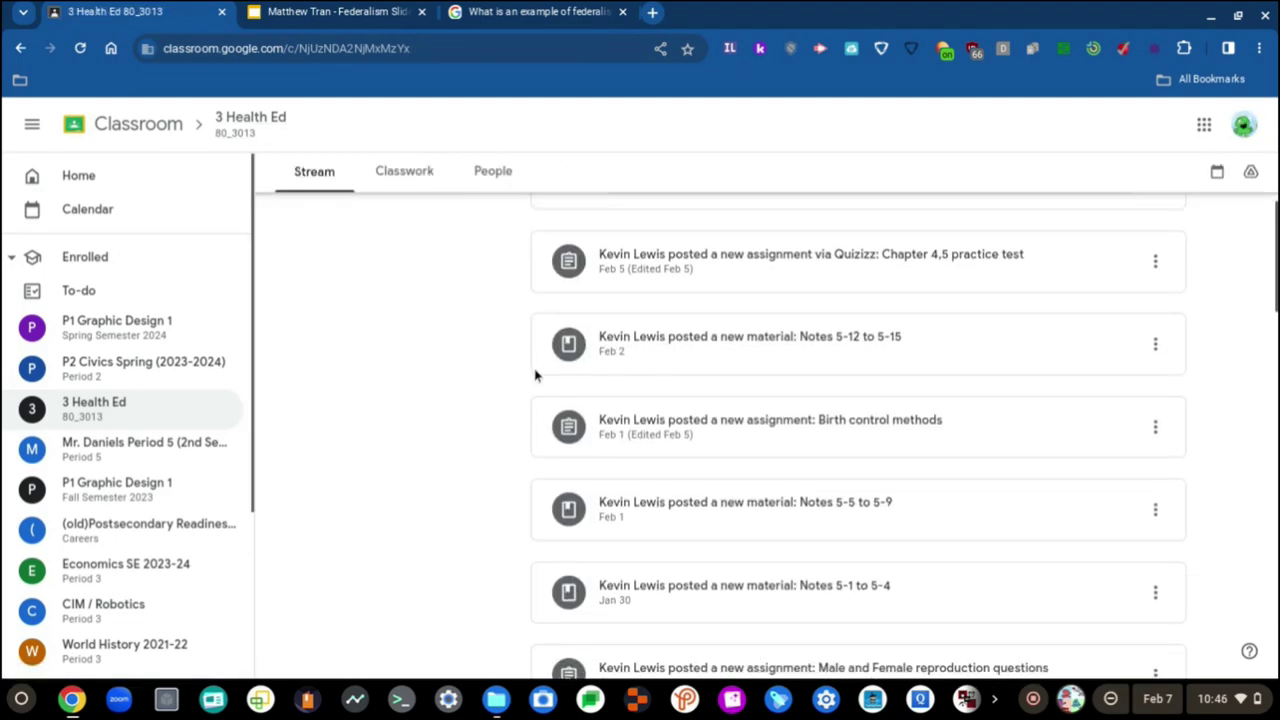
click(787, 362)
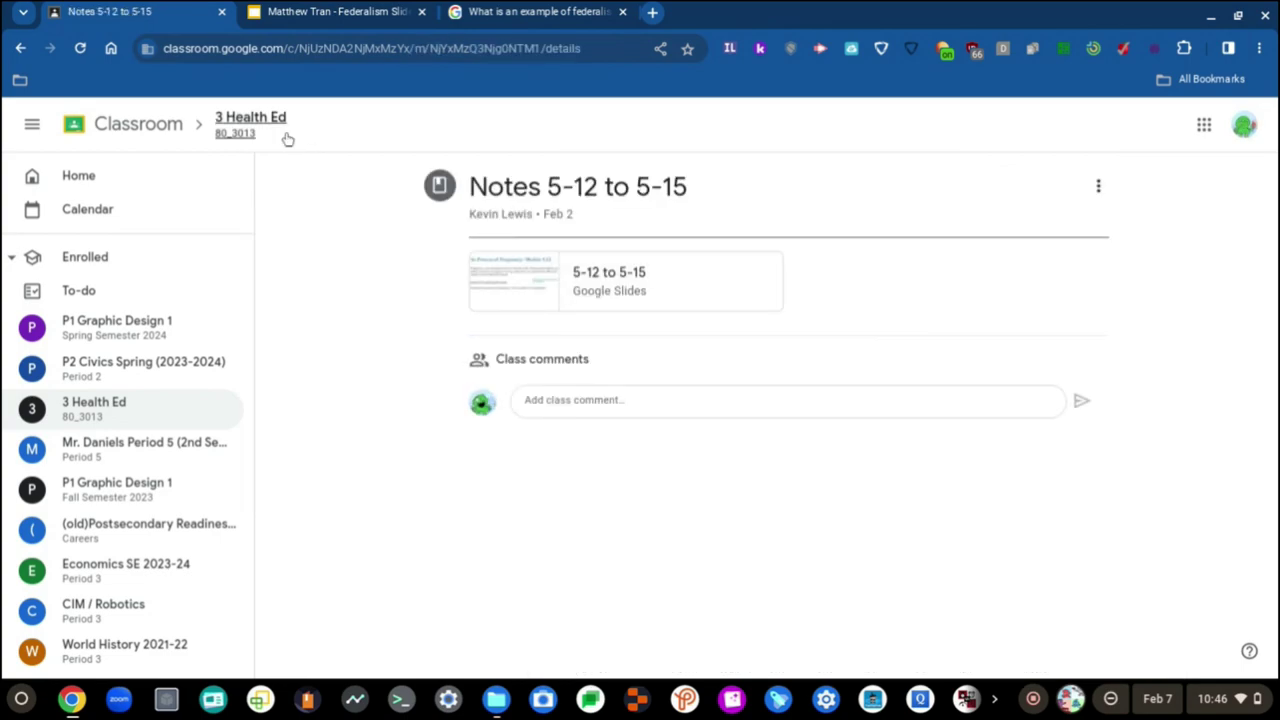
click(437, 299)
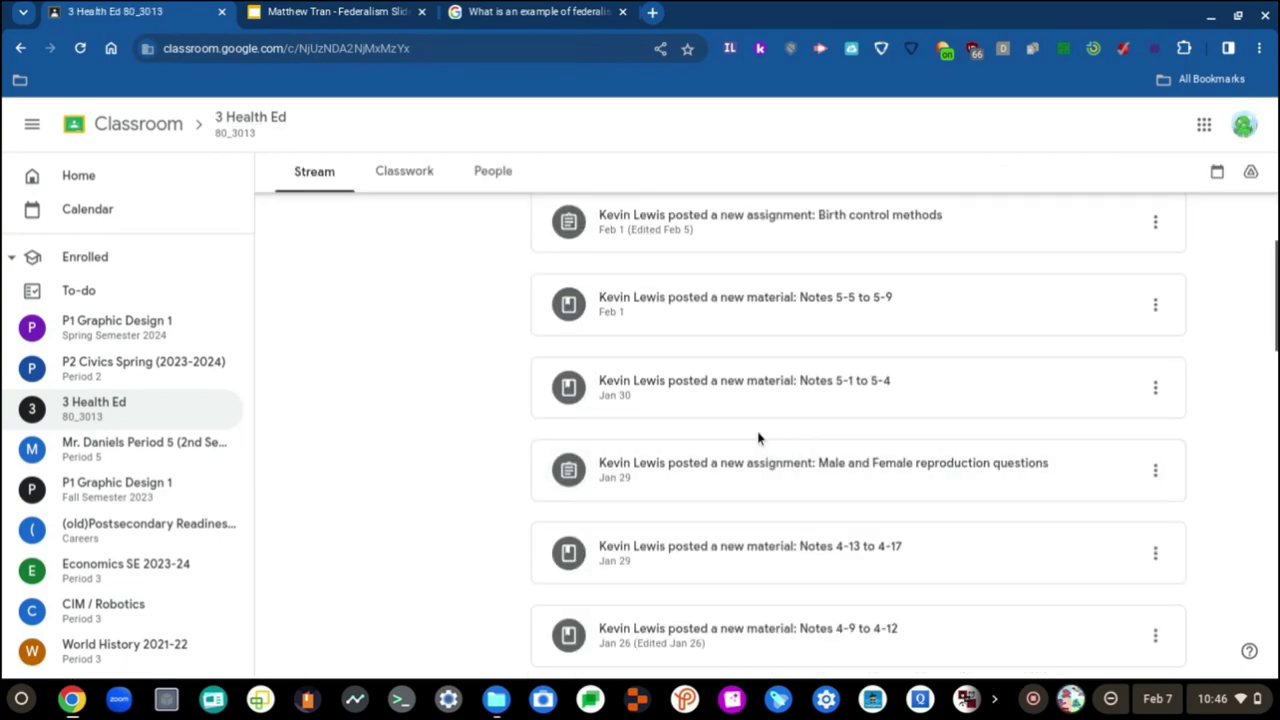
click(733, 496)
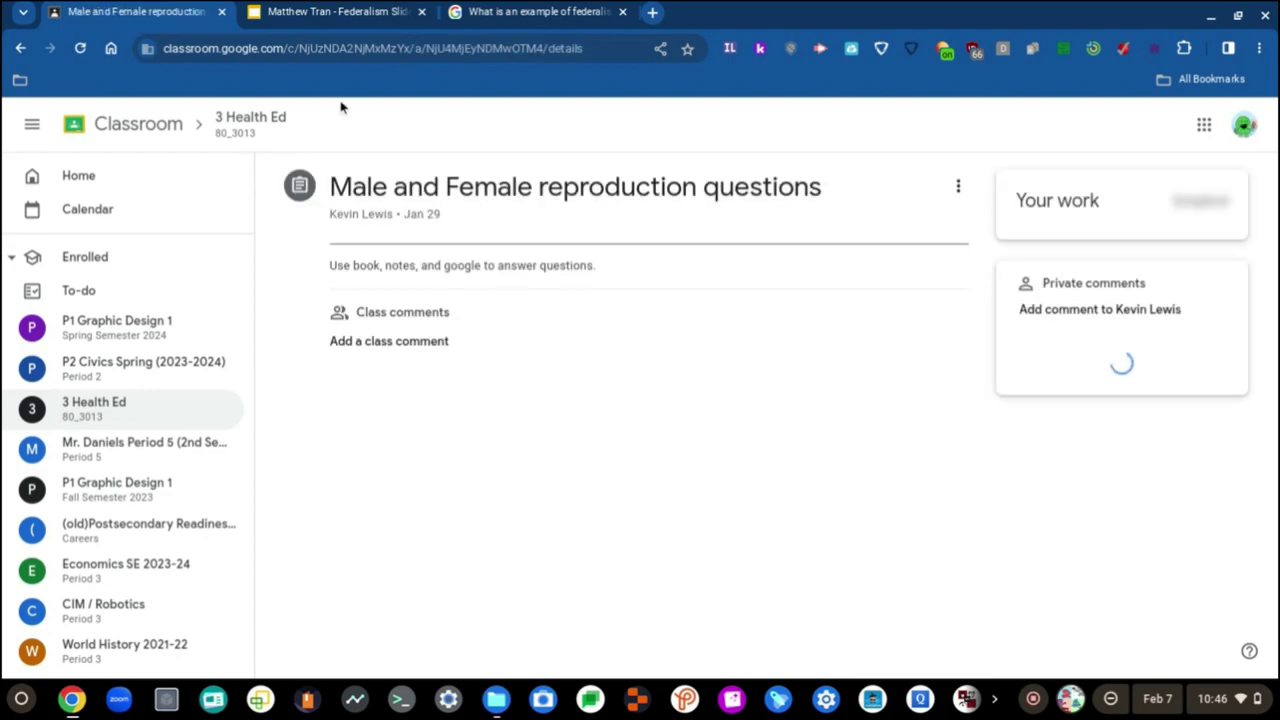
click(285, 130)
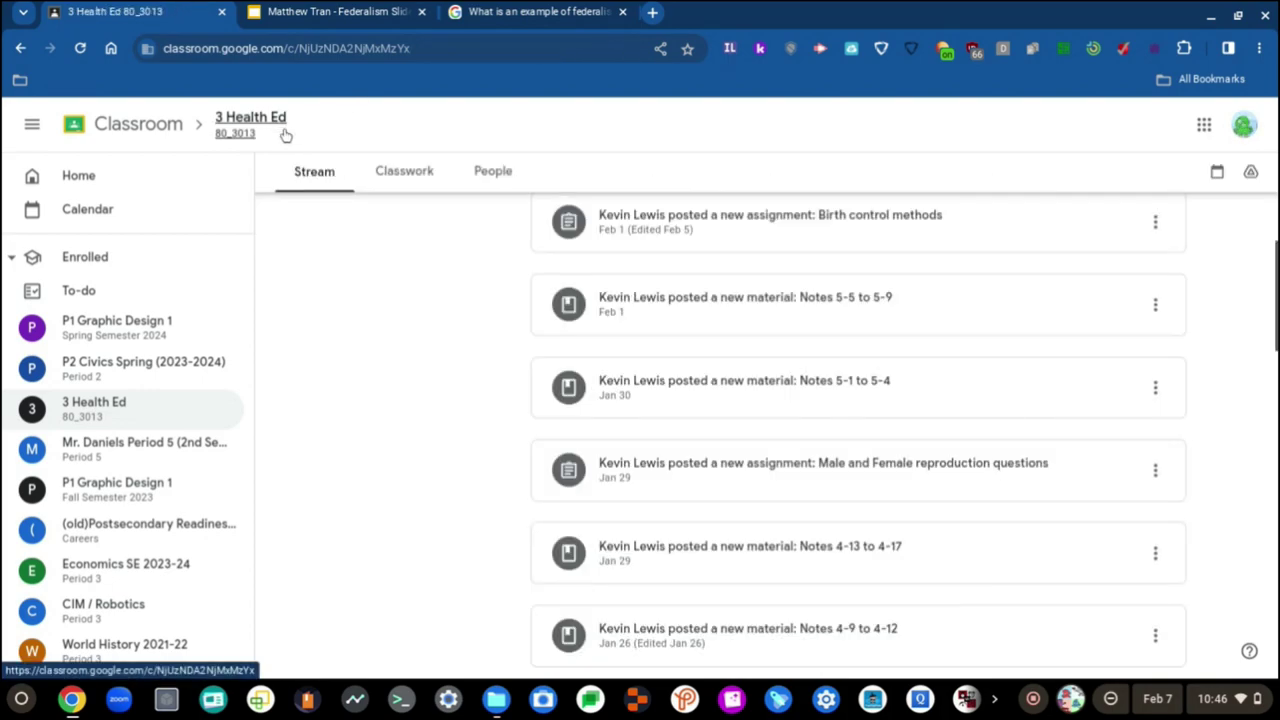
- Open the classwork list of P2 Civics Spring (2023-2024) and look over the listed assignments and due dates
click(177, 364)
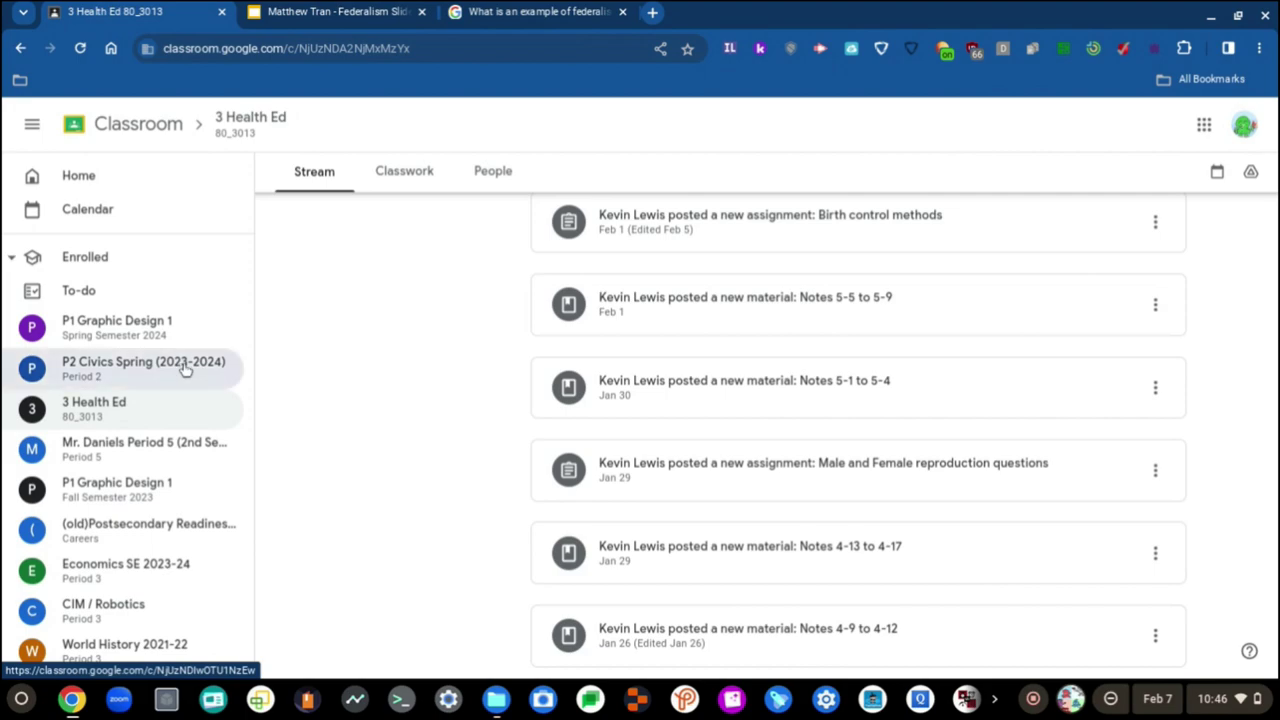
click(414, 171)
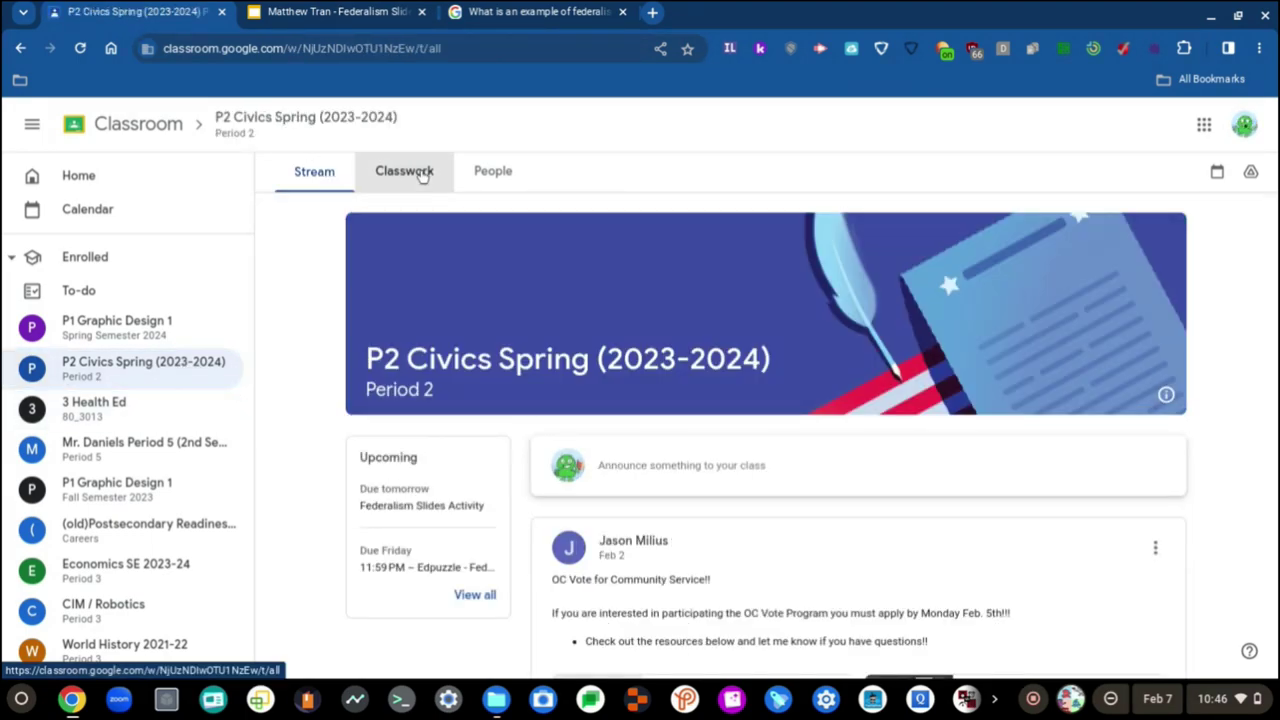
scroll(473, 340, down, 2)
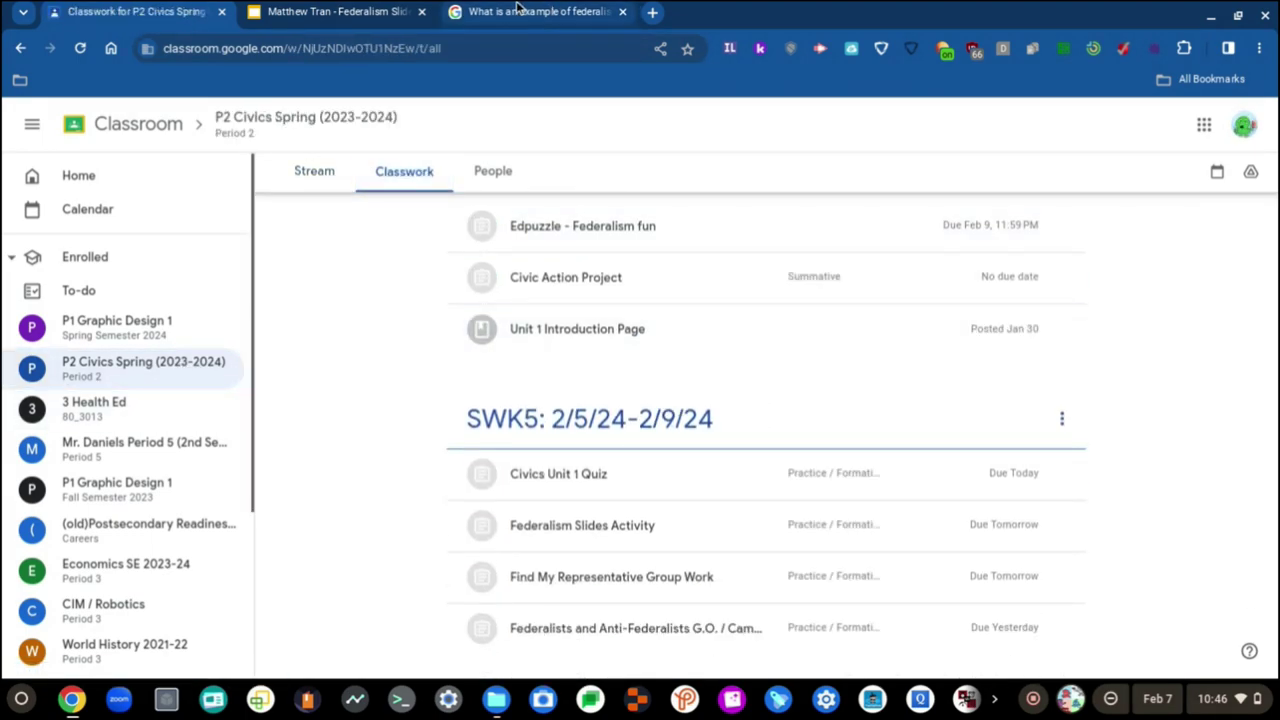
- Return to the slides and move the "To ensure that food and medicines are safe." label onto the California map on slide 2
click(530, 11)
click(293, 10)
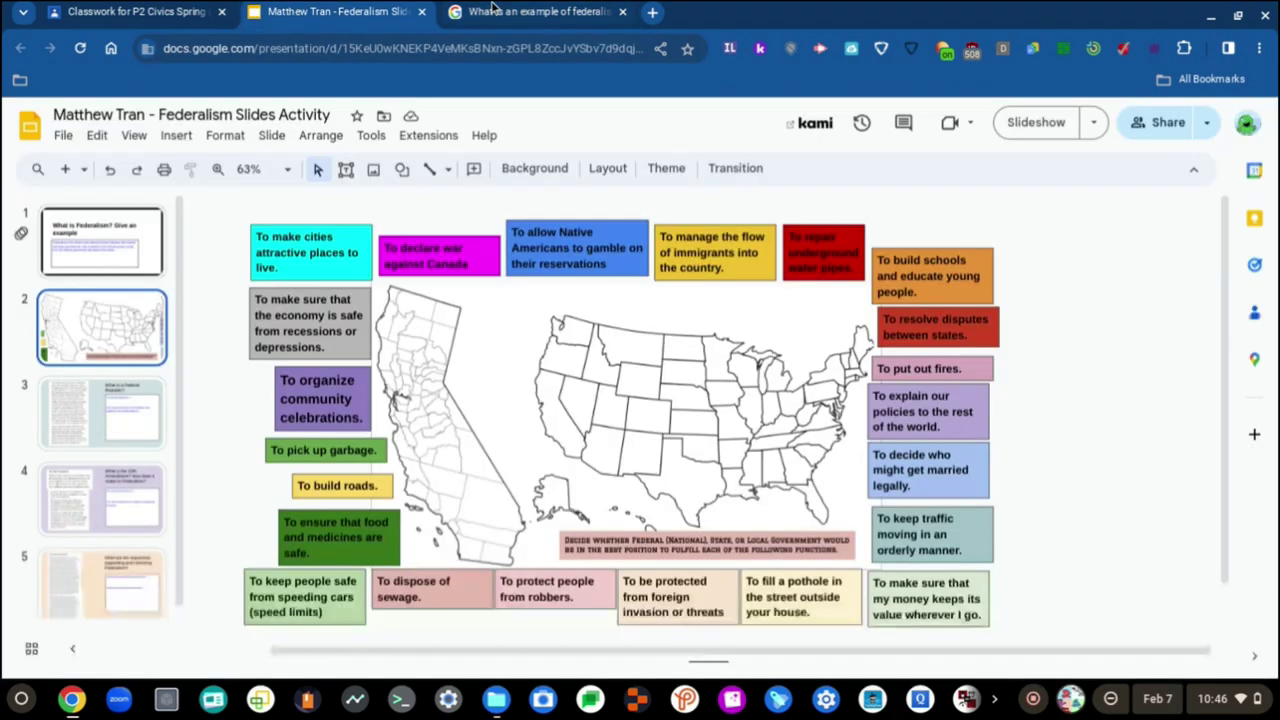
click(547, 10)
click(290, 10)
drag(390, 520, 485, 441)
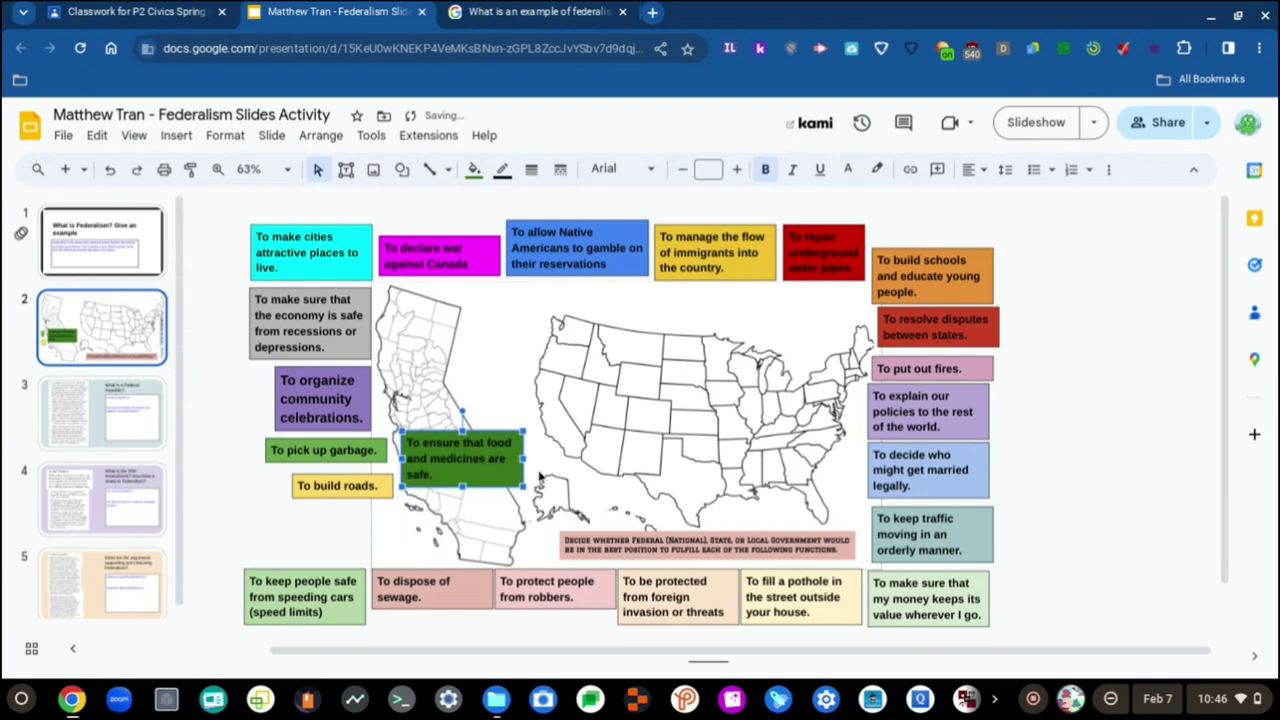